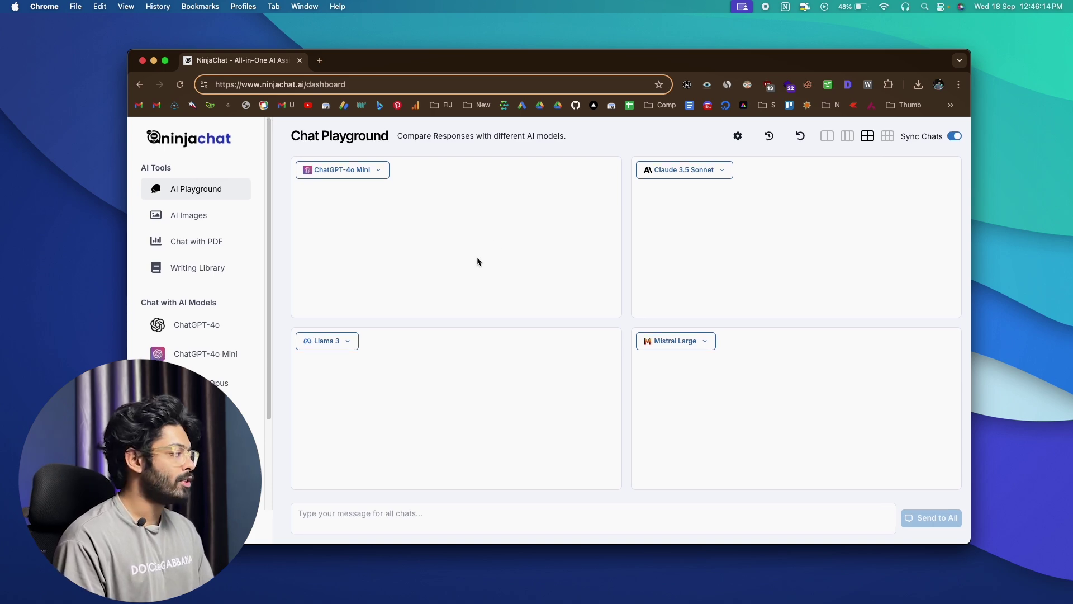
pyautogui.scroll(-2, 211, 306)
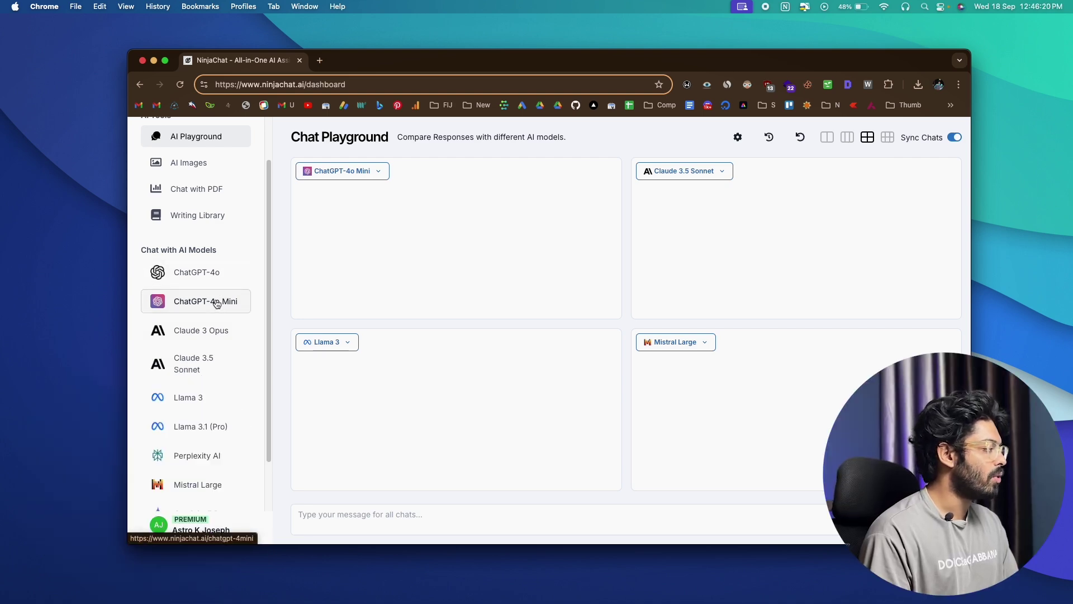
pyautogui.scroll(-1, 202, 315)
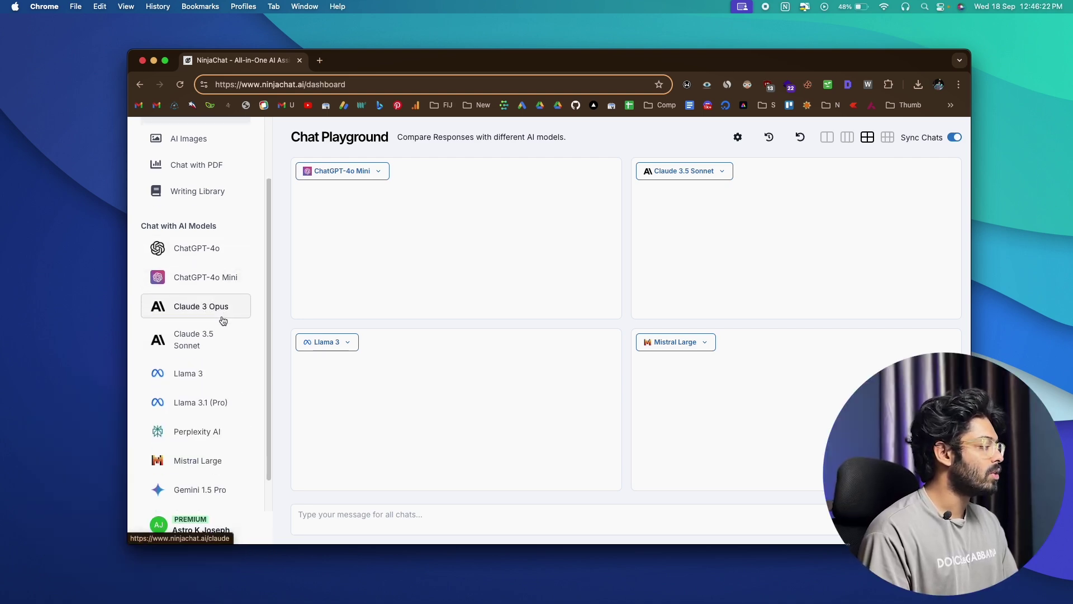
pyautogui.scroll(-1, 208, 363)
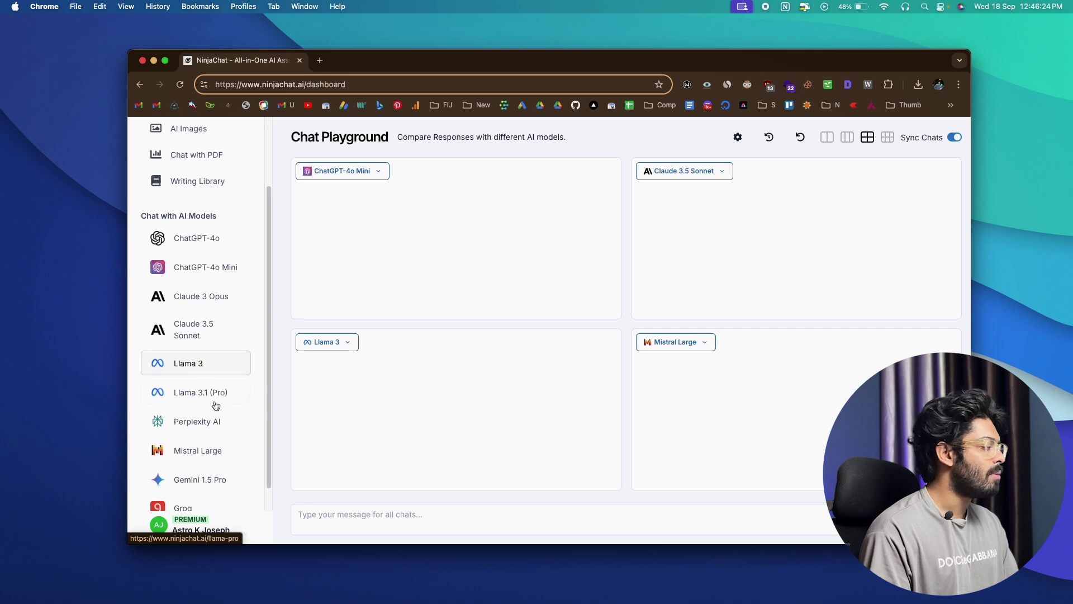
pyautogui.scroll(-1, 212, 457)
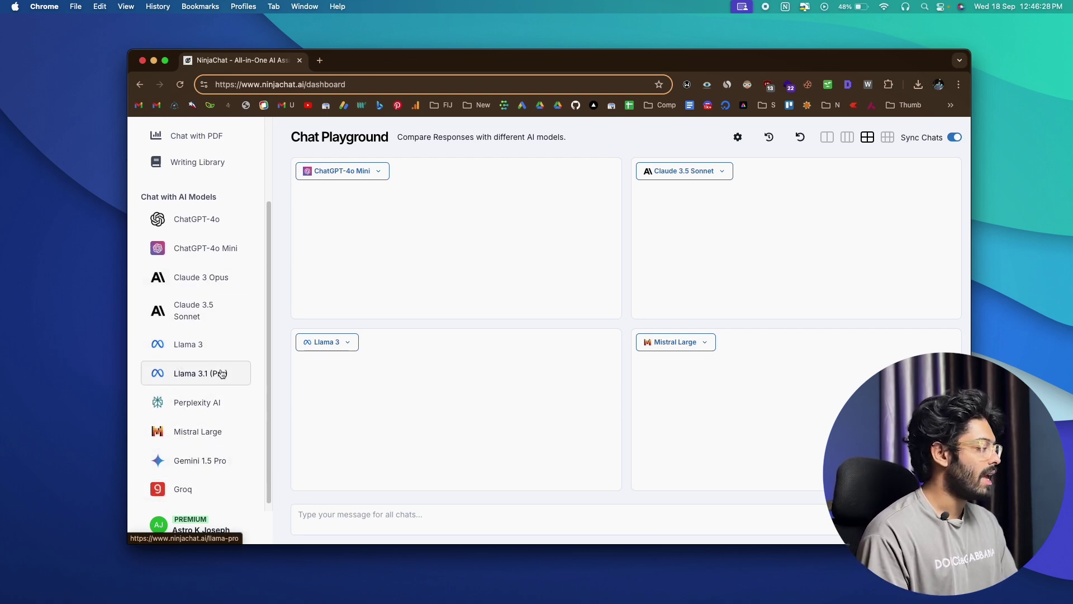
pyautogui.scroll(3, 219, 374)
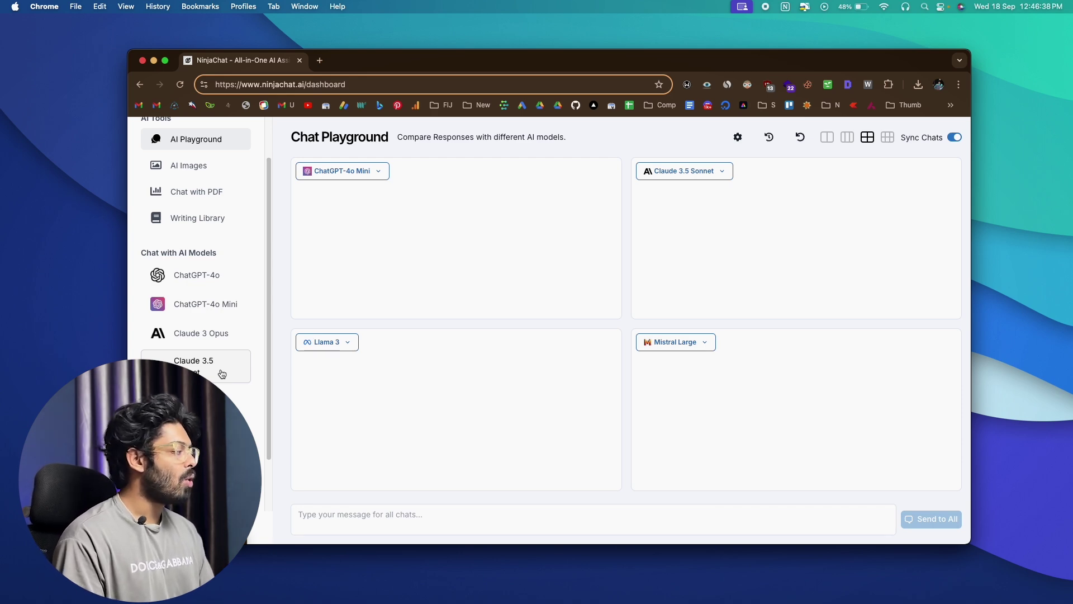
pyautogui.scroll(1, 221, 374)
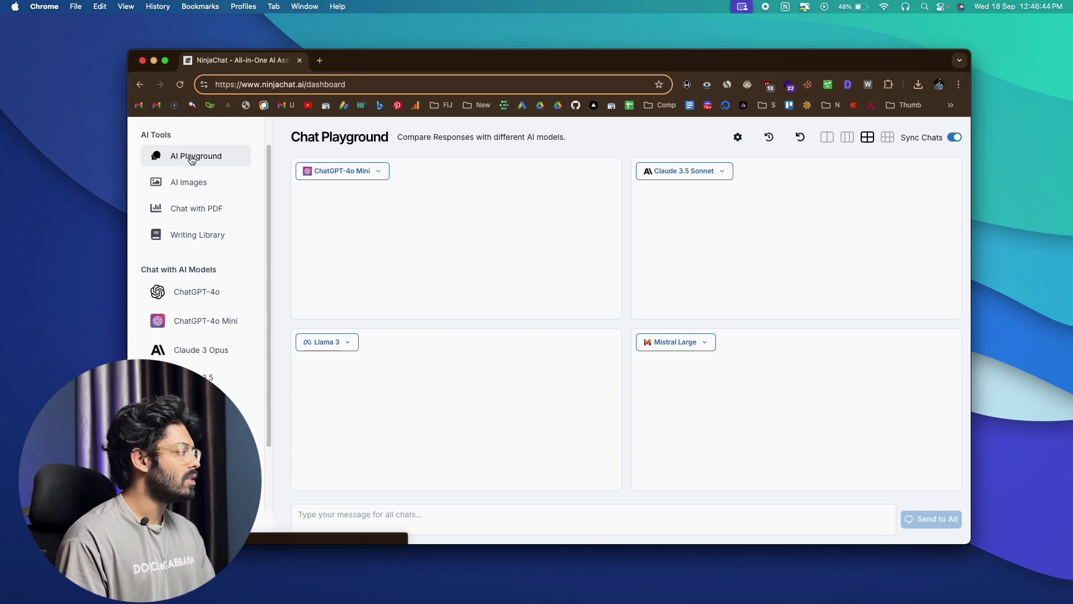
# Step: Switch the top-left playground panel from ChatGPT-4o Mini to ChatGPT-4o
pyautogui.scroll(2, 192, 160)
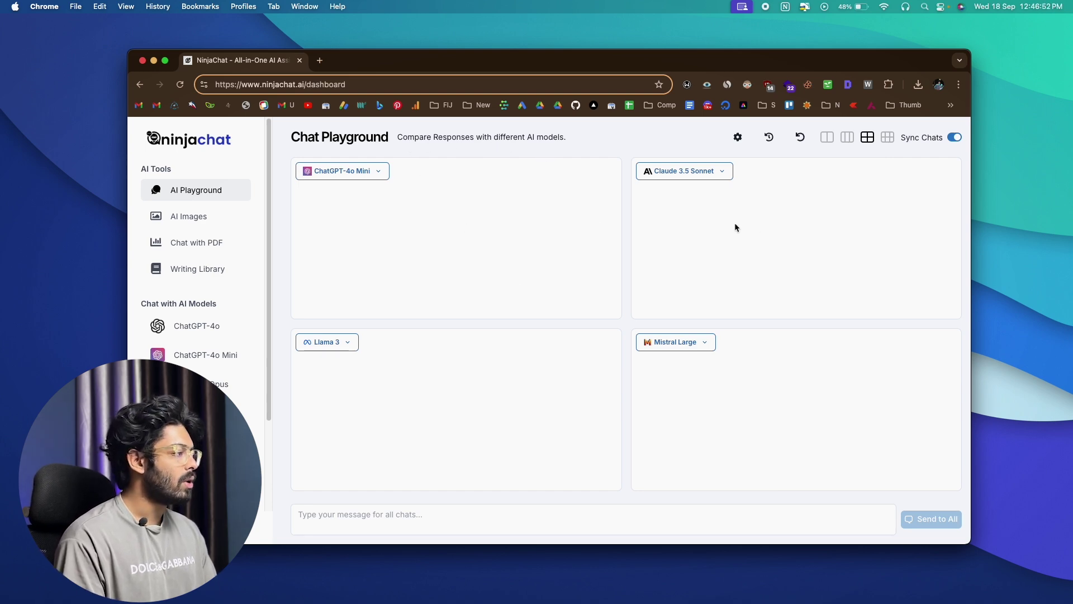
pyautogui.click(379, 179)
pyautogui.click(443, 209)
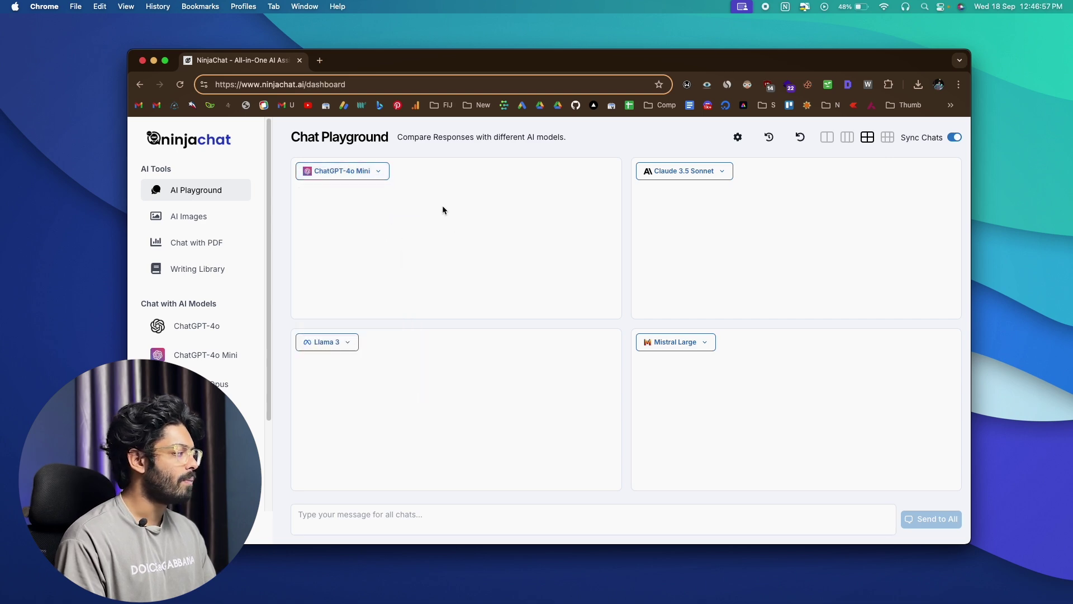
pyautogui.click(374, 176)
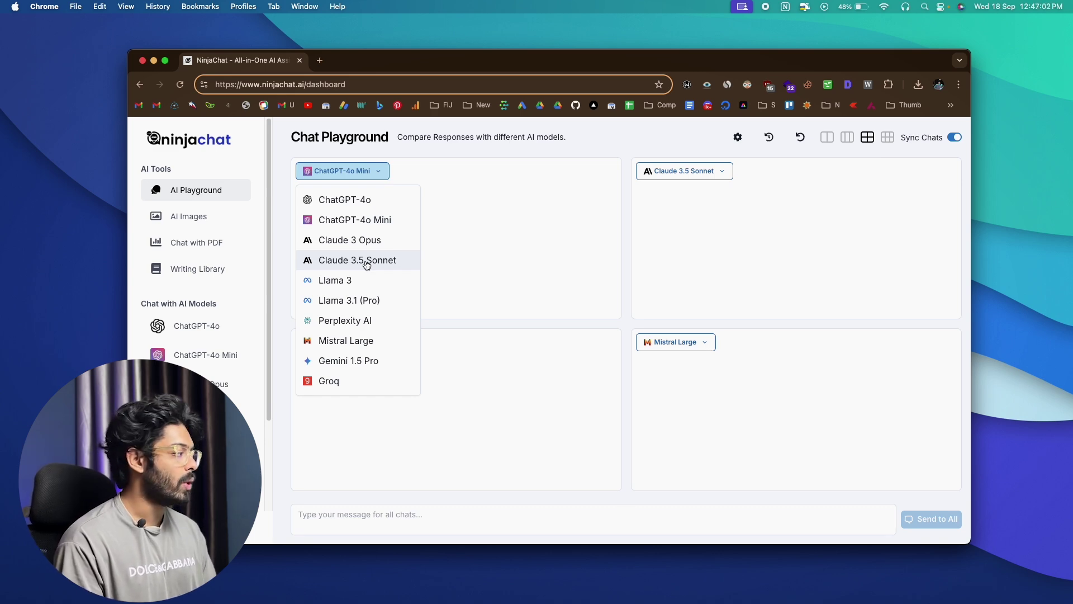
pyautogui.click(362, 204)
# Step: Change the bottom-left panel from Llama 3 to Gemini 1.5 Pro, keeping Claude 3.5 Sonnet and Mistral Large
pyautogui.click(710, 178)
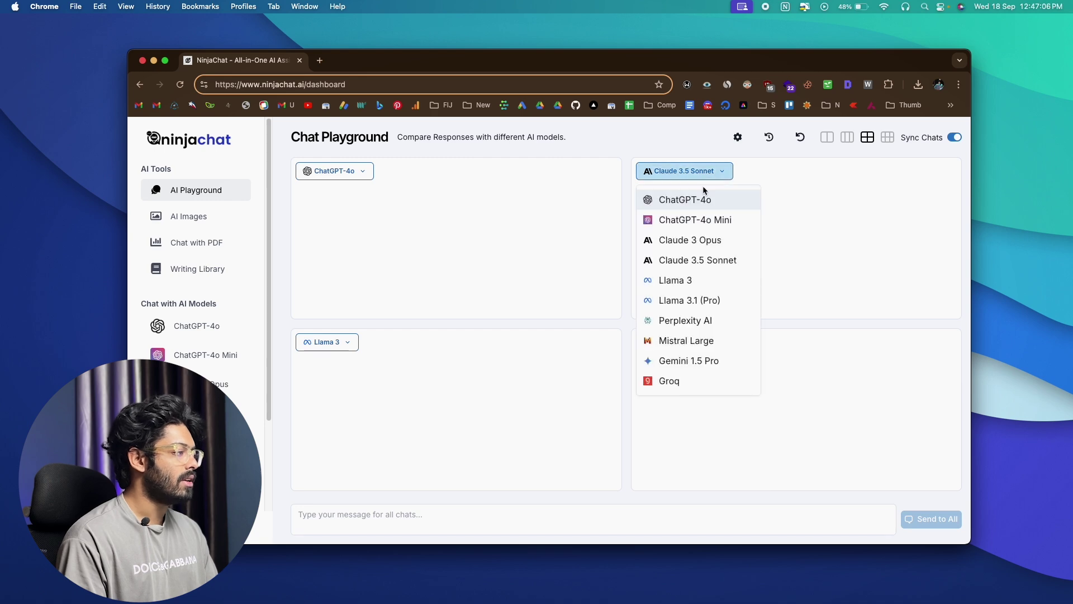
pyautogui.click(341, 347)
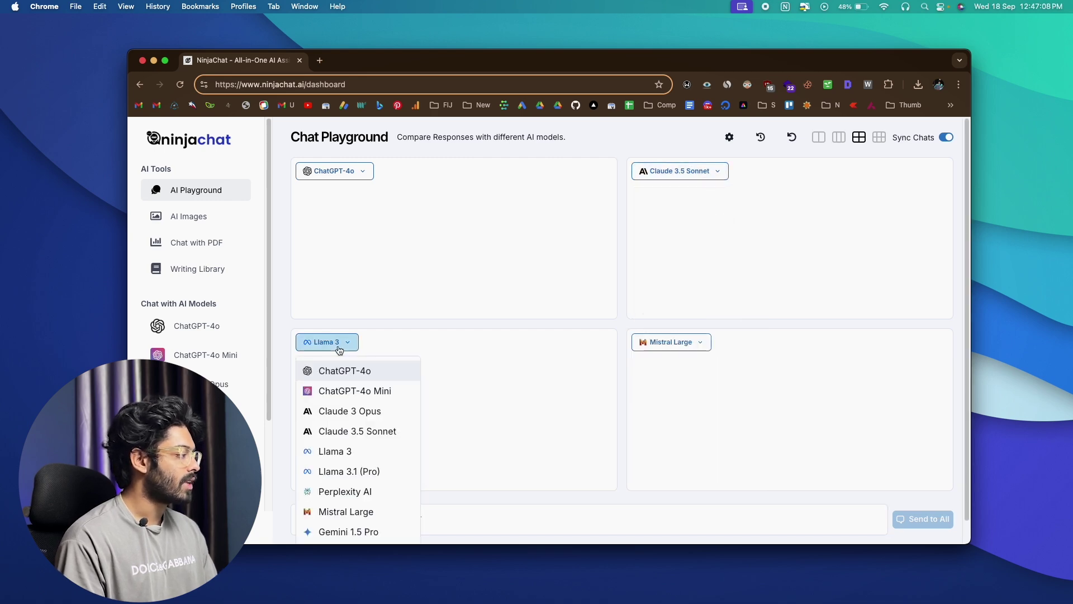
pyautogui.click(346, 534)
pyautogui.click(668, 350)
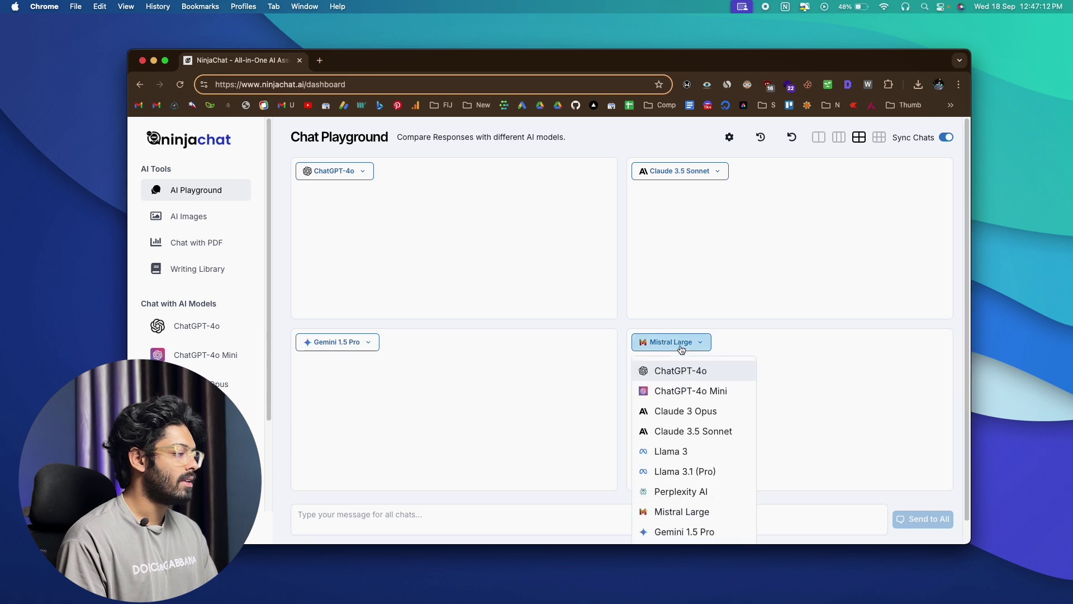
pyautogui.click(682, 349)
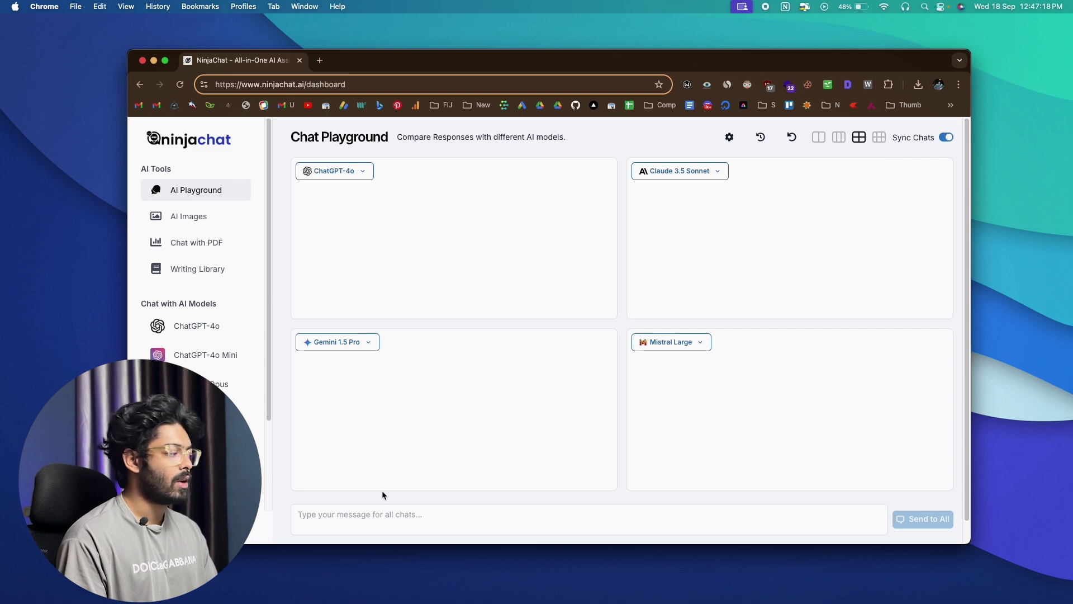
# Step: Send 'hi' to all four models at once and review each model's greeting
pyautogui.click(356, 513)
pyautogui.write('hi')
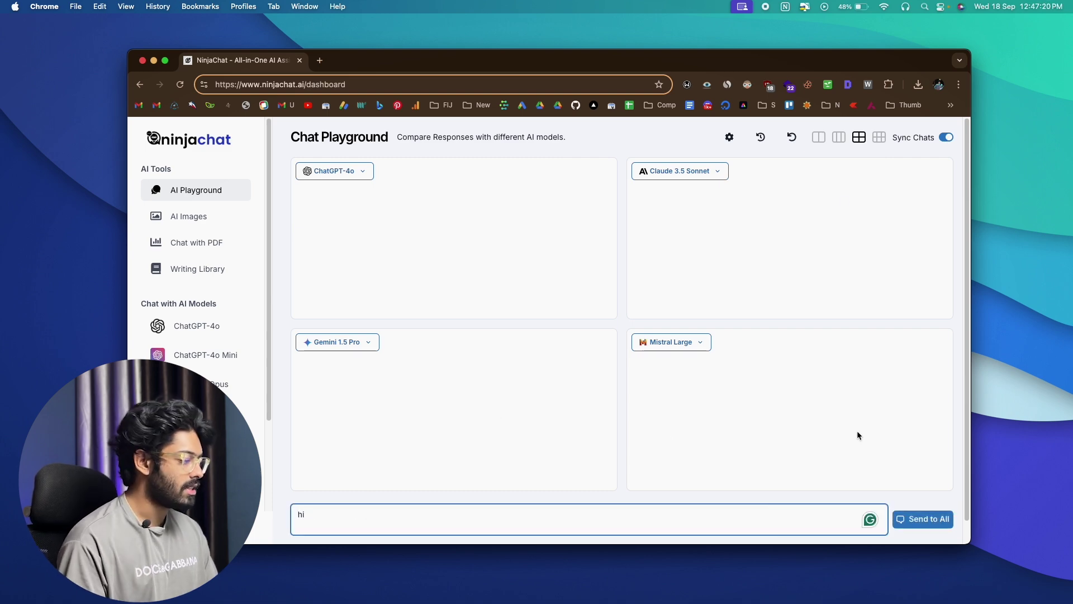
pyautogui.click(921, 518)
pyautogui.scroll(-1, 522, 259)
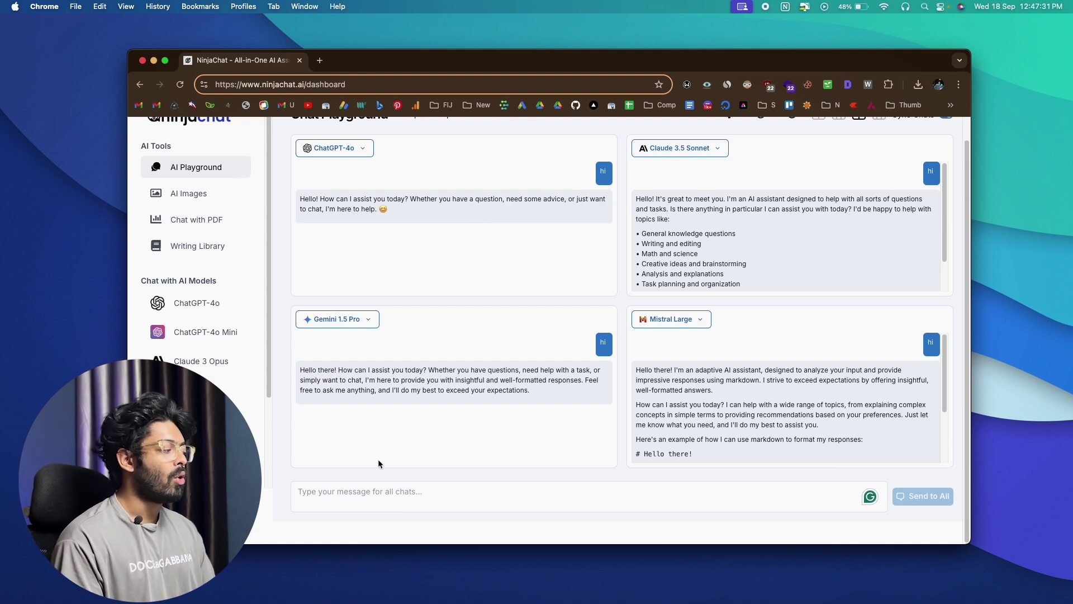
pyautogui.click(346, 495)
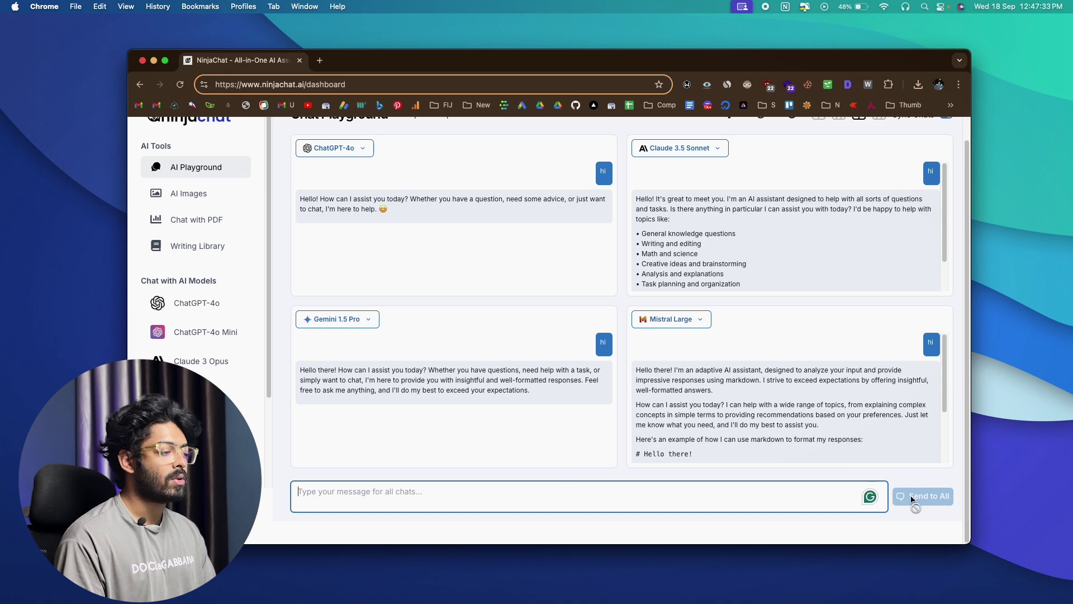
pyautogui.scroll(1, 531, 251)
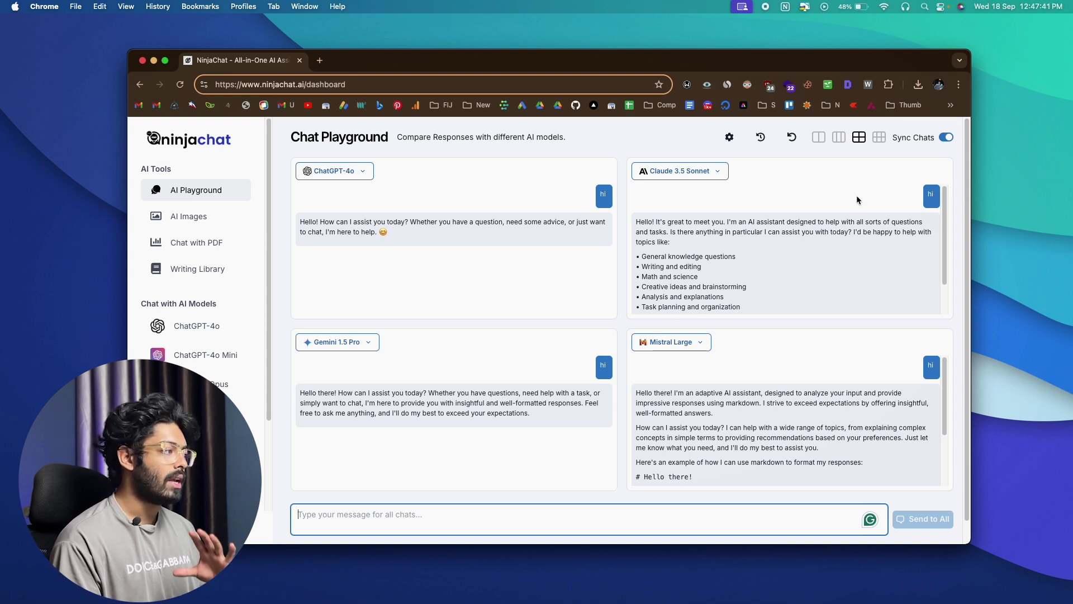
# Step: Turn off Sync Chats and ask only ChatGPT-4o 'what is ai', then read its answer
pyautogui.click(946, 140)
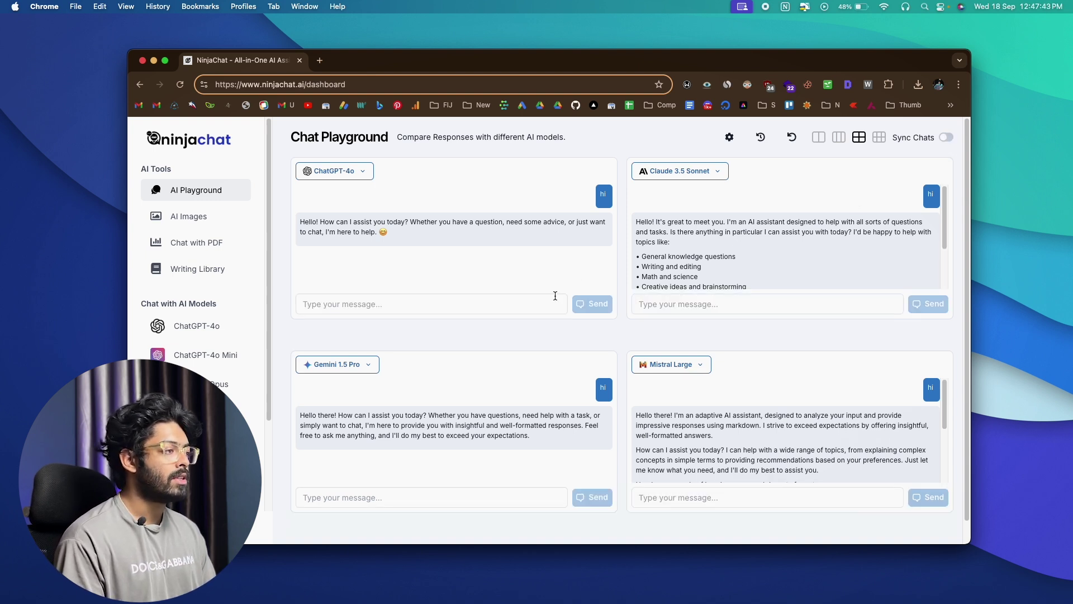
pyautogui.click(466, 302)
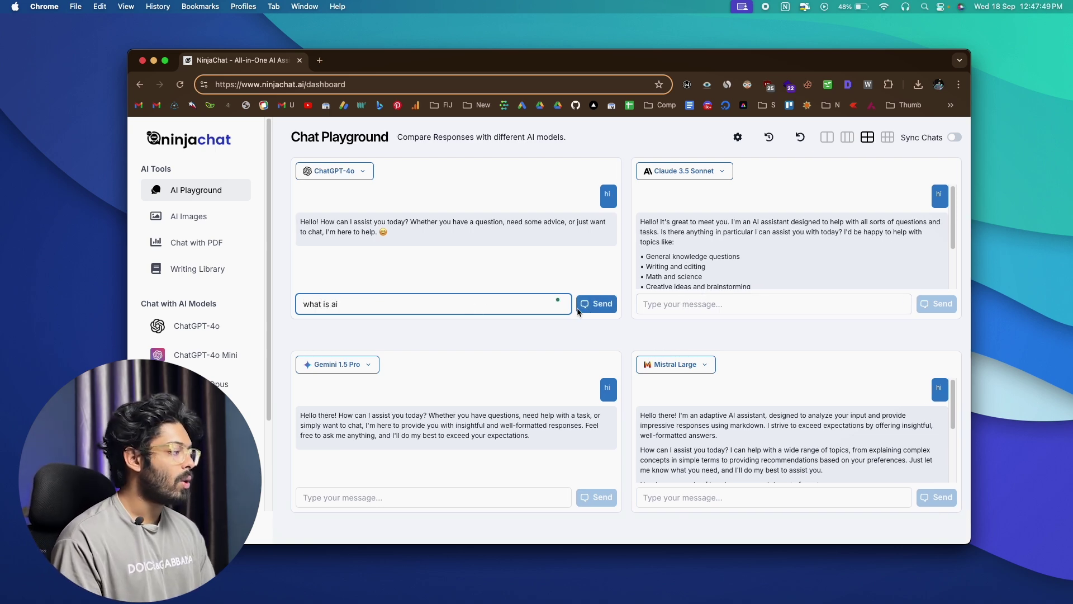
pyautogui.click(602, 305)
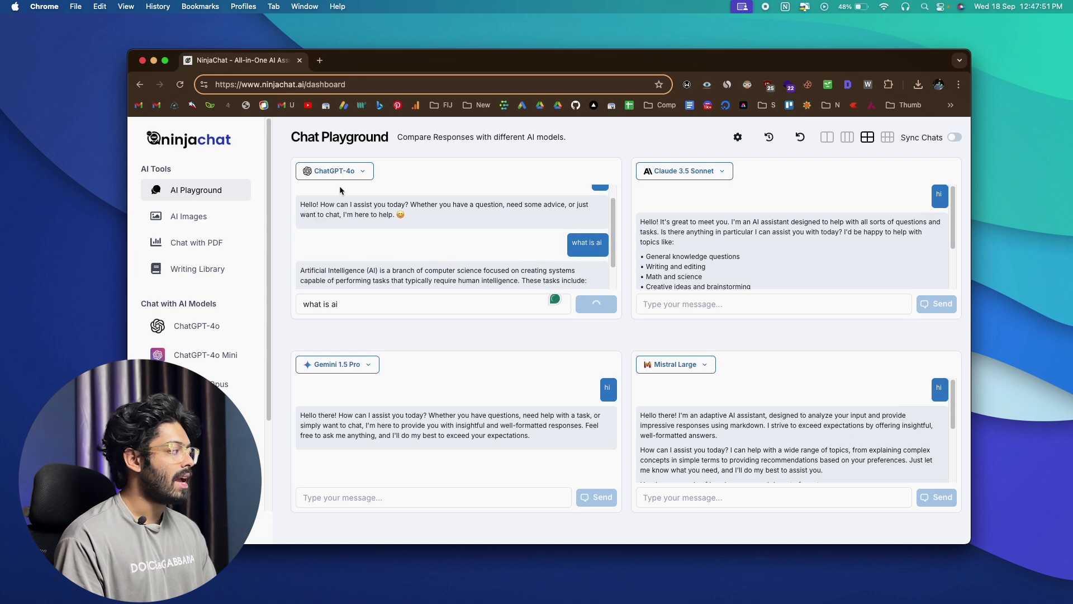
pyautogui.scroll(-3, 391, 235)
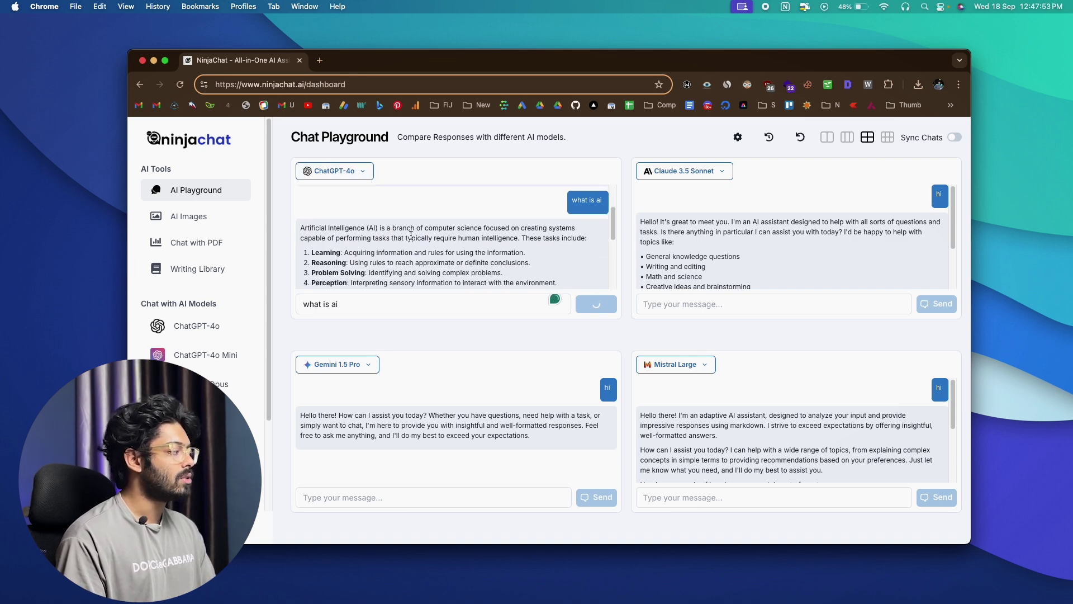
pyautogui.scroll(-3, 671, 236)
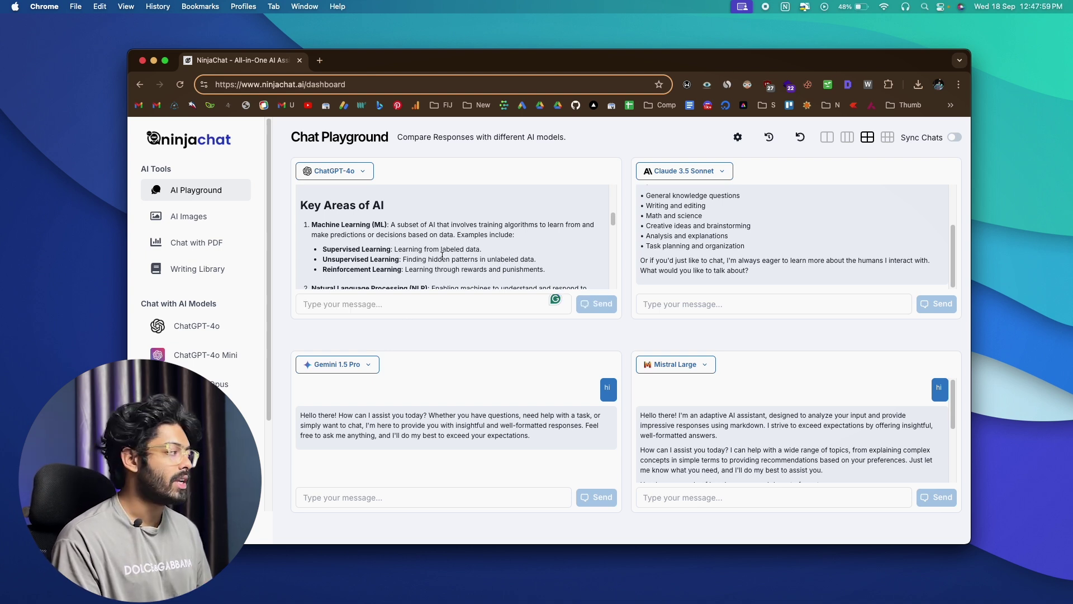
pyautogui.scroll(-2, 443, 255)
pyautogui.scroll(-1, 207, 336)
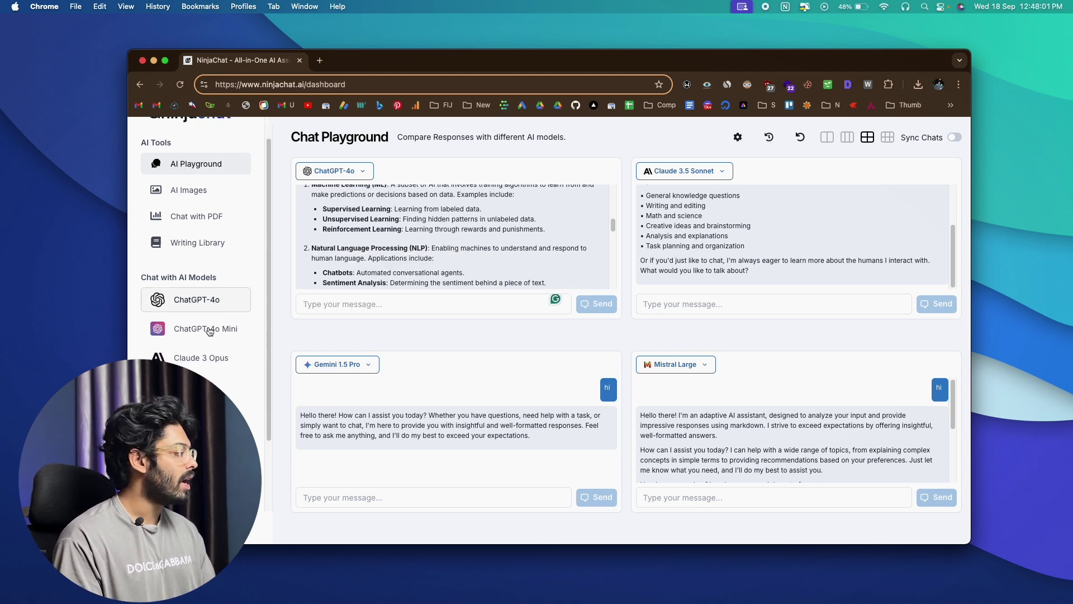
pyautogui.scroll(-3, 193, 330)
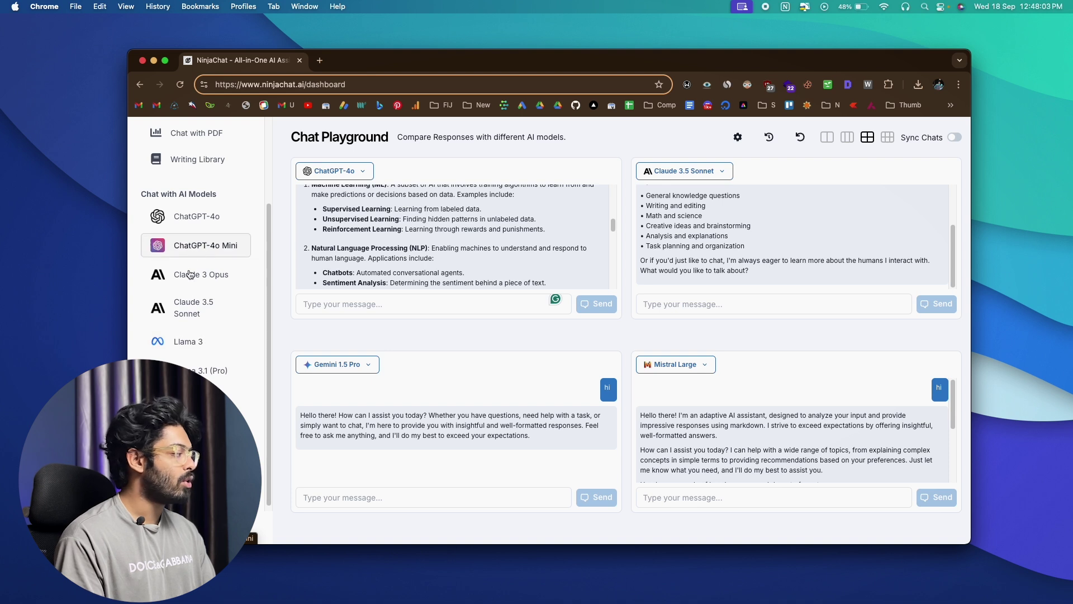
# Step: Open the standalone ChatGPT-4o chat and attach dog.webp from the Downloads folder
pyautogui.click(196, 223)
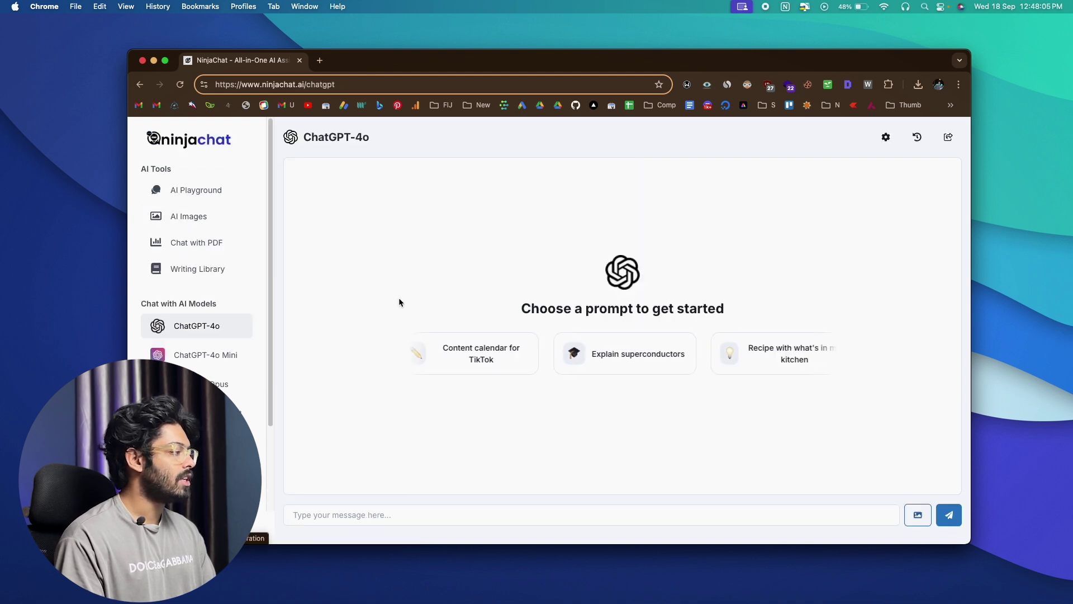
pyautogui.click(346, 514)
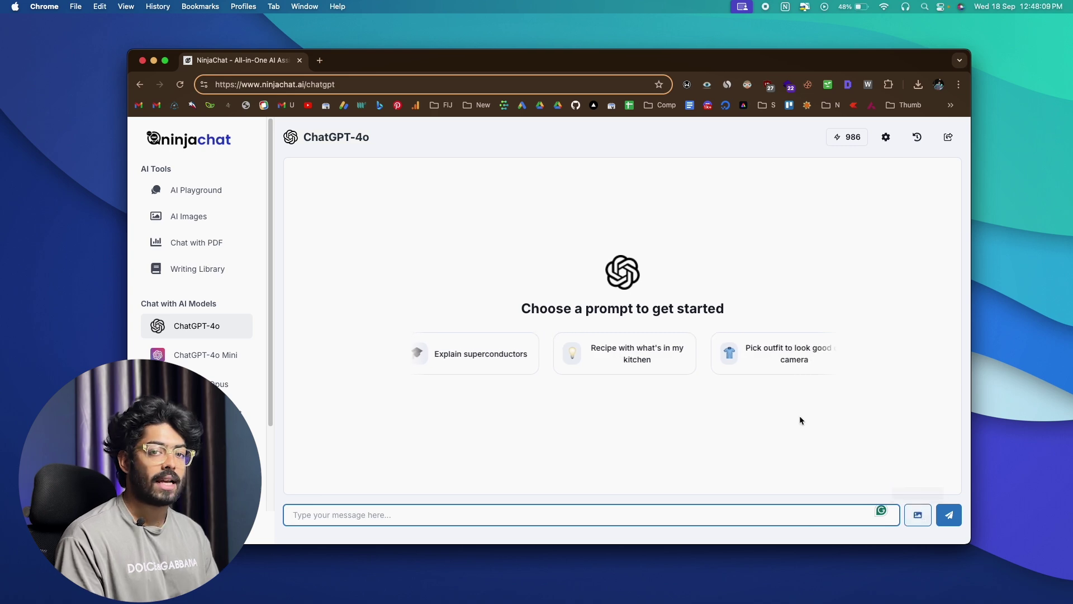
pyautogui.click(379, 323)
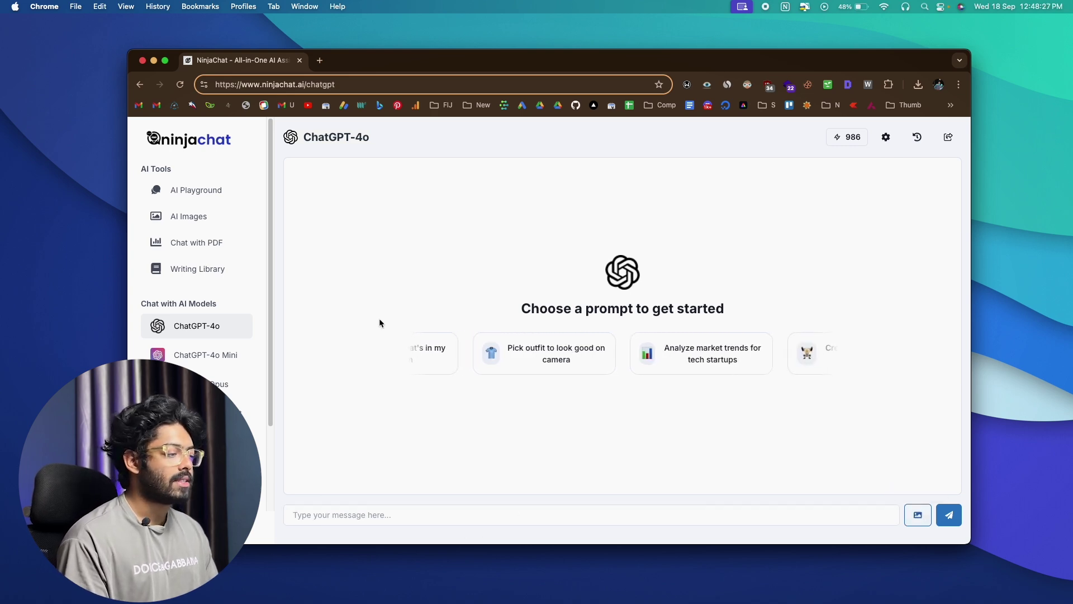
pyautogui.click(918, 516)
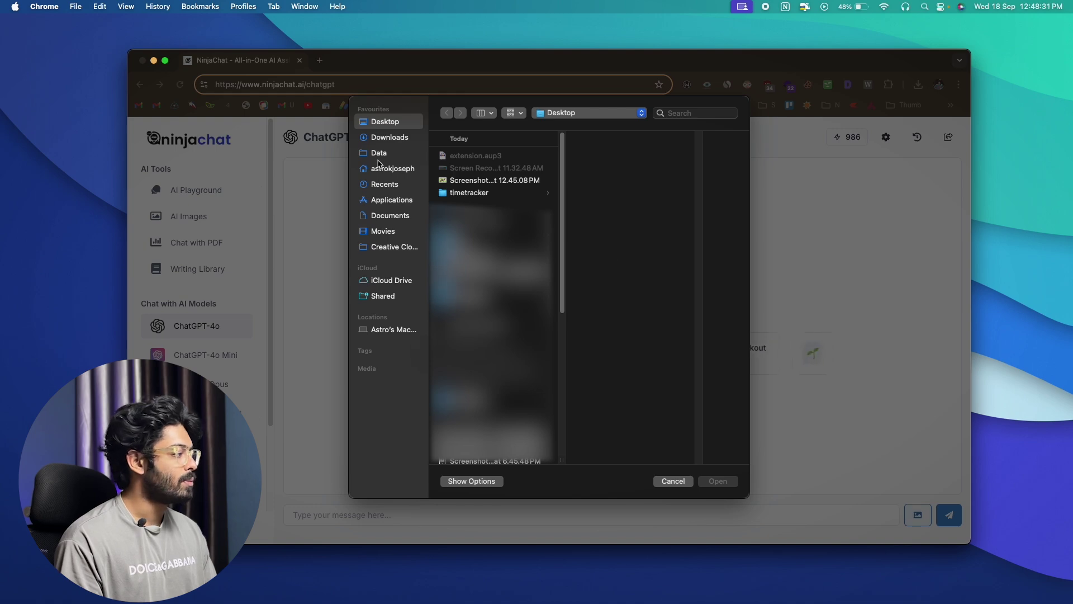
pyautogui.click(390, 137)
pyautogui.click(467, 156)
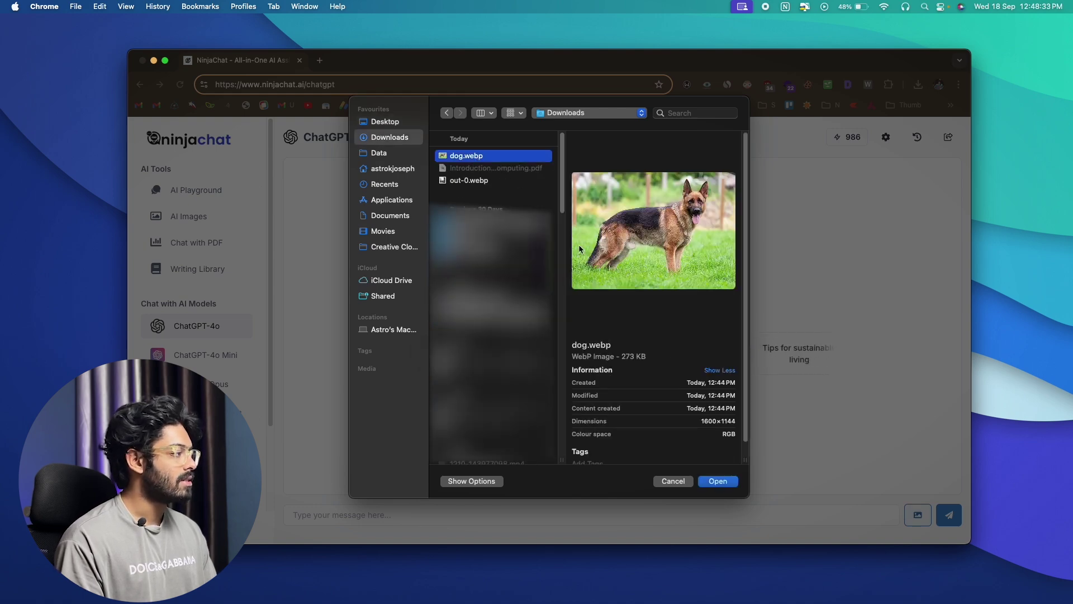
pyautogui.click(717, 481)
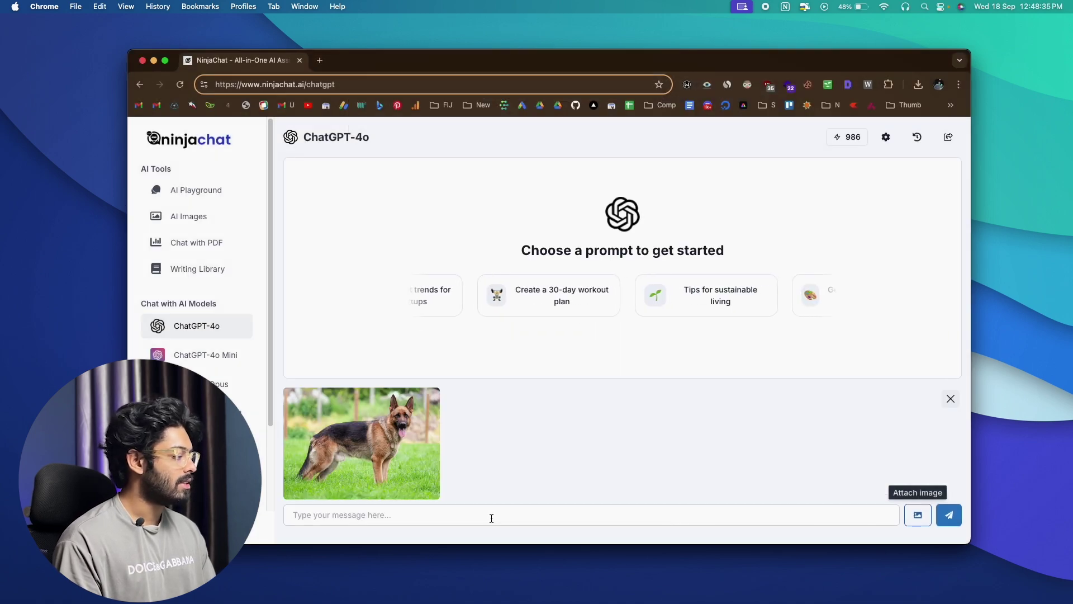
# Step: Ask 'what breed is this dog' with the photo and read the German Shepherd reply
pyautogui.click(397, 522)
pyautogui.write('what ')
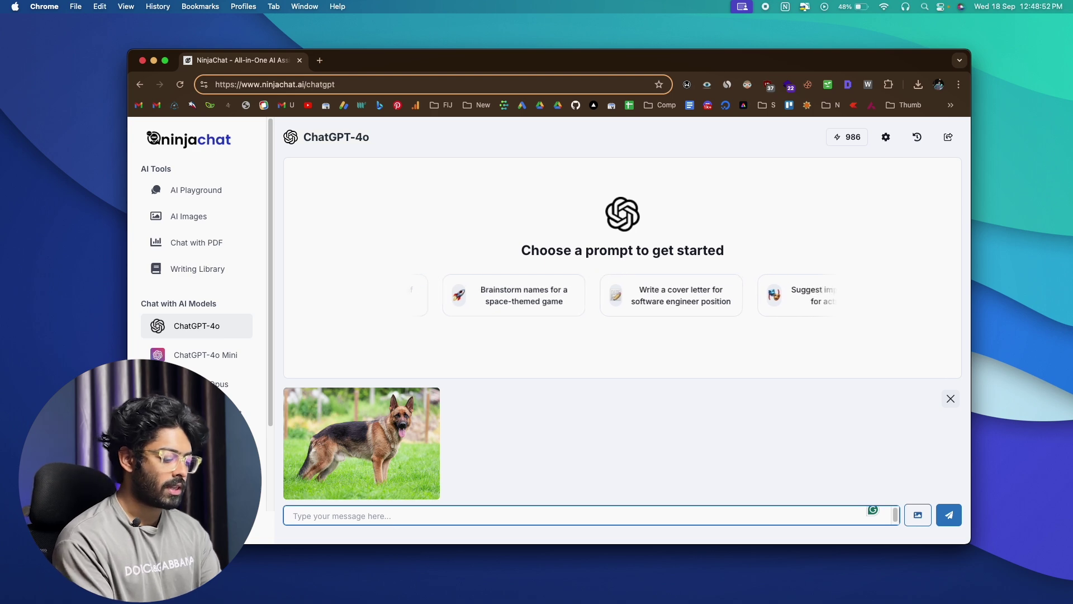
pyautogui.write('breed is ')
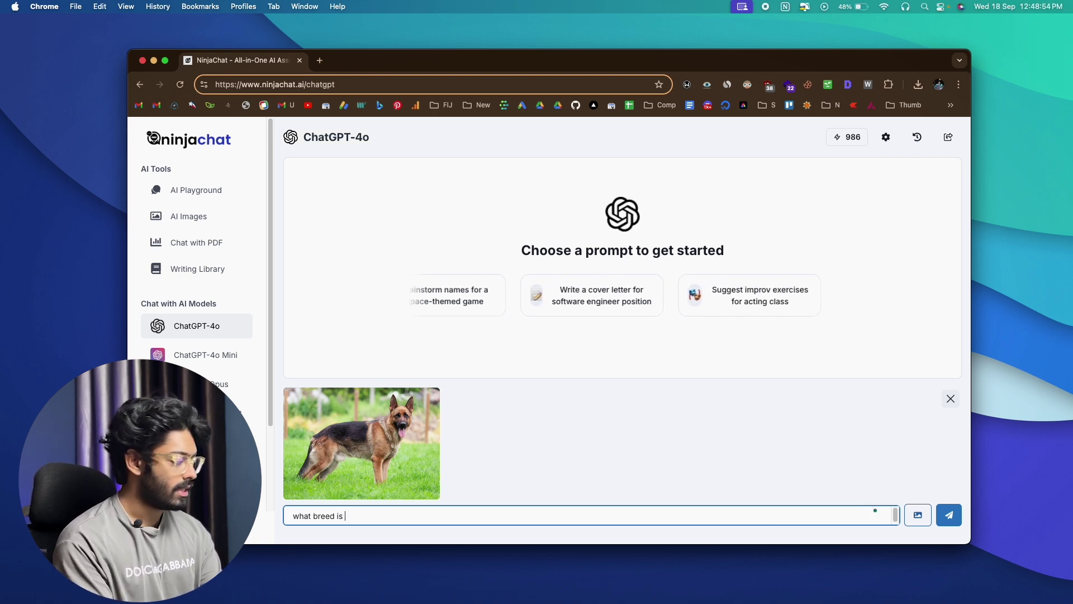
pyautogui.write('this dog')
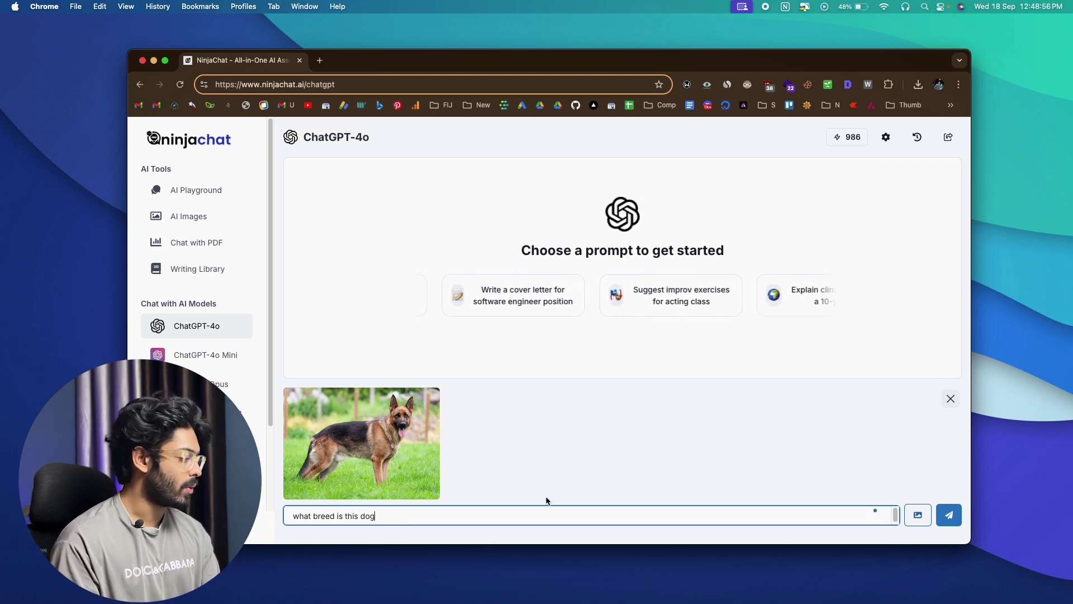
pyautogui.click(950, 514)
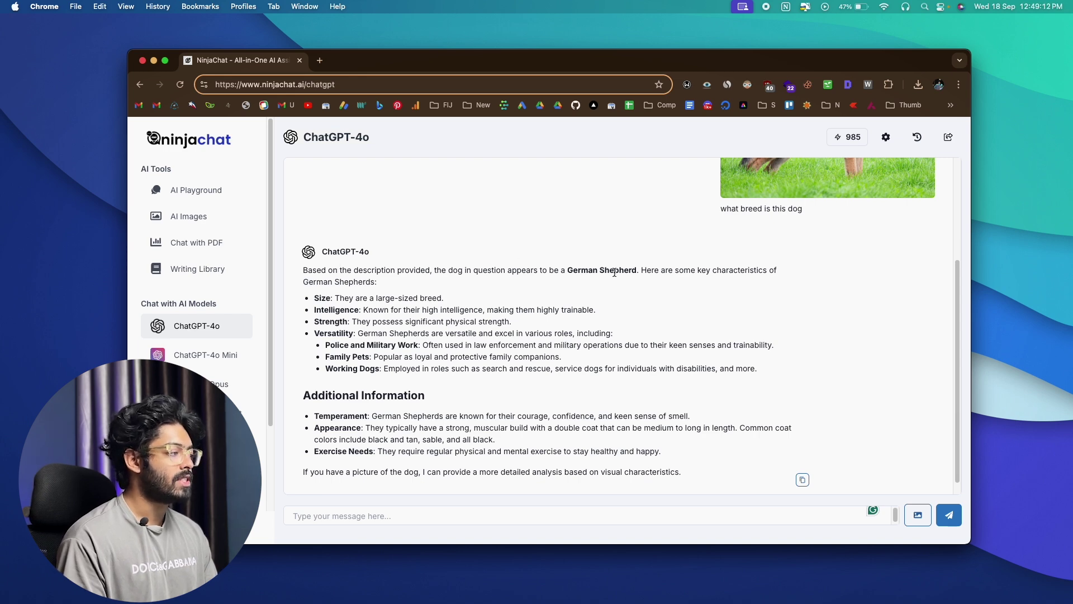
pyautogui.scroll(5, 848, 241)
pyautogui.scroll(-4, 642, 306)
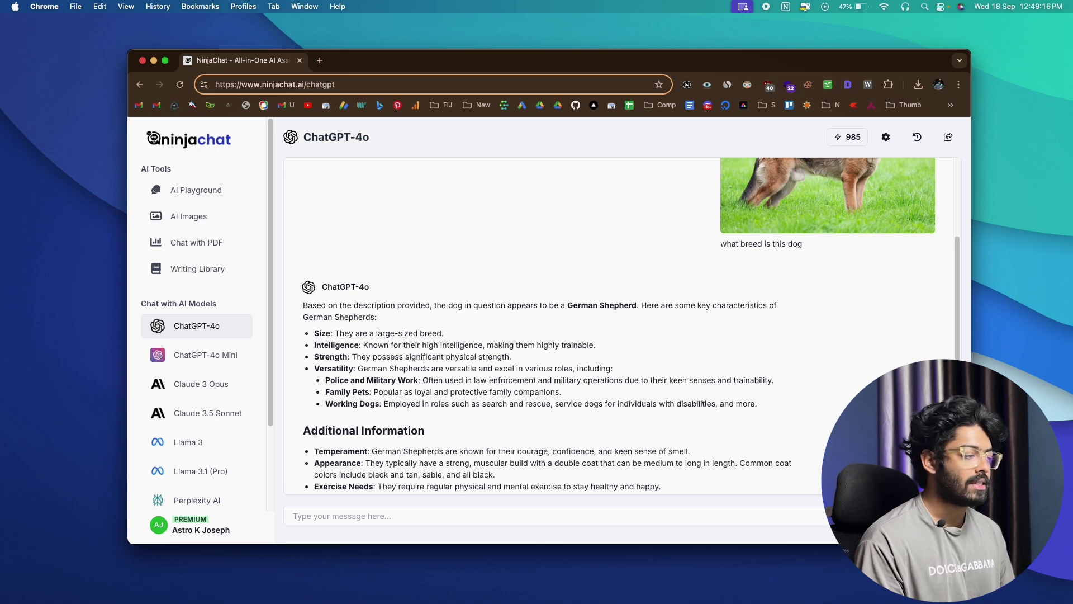
pyautogui.scroll(-2, 194, 387)
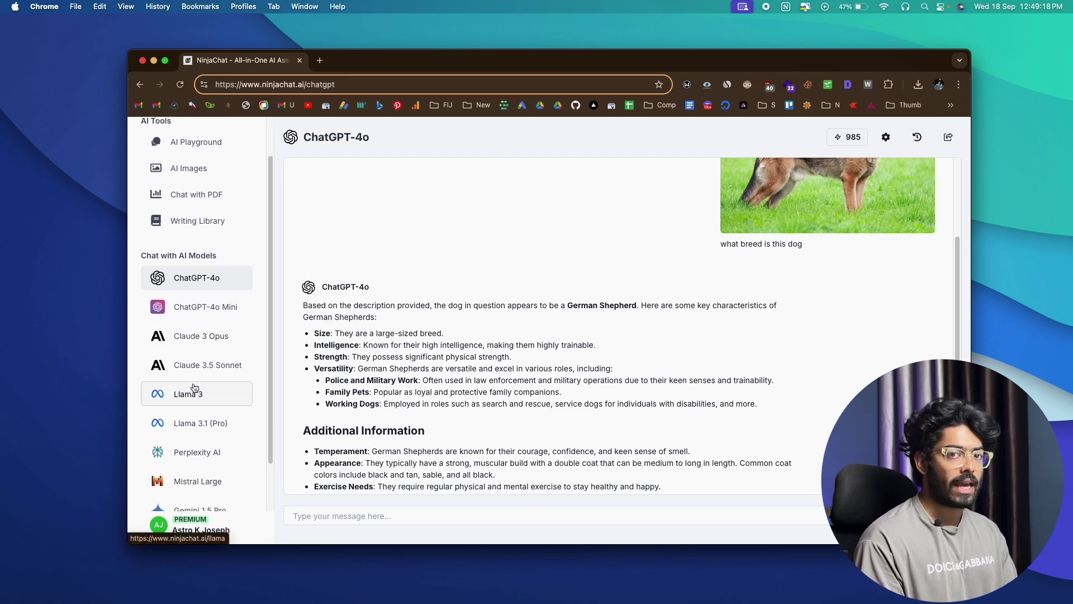
pyautogui.scroll(2, 195, 387)
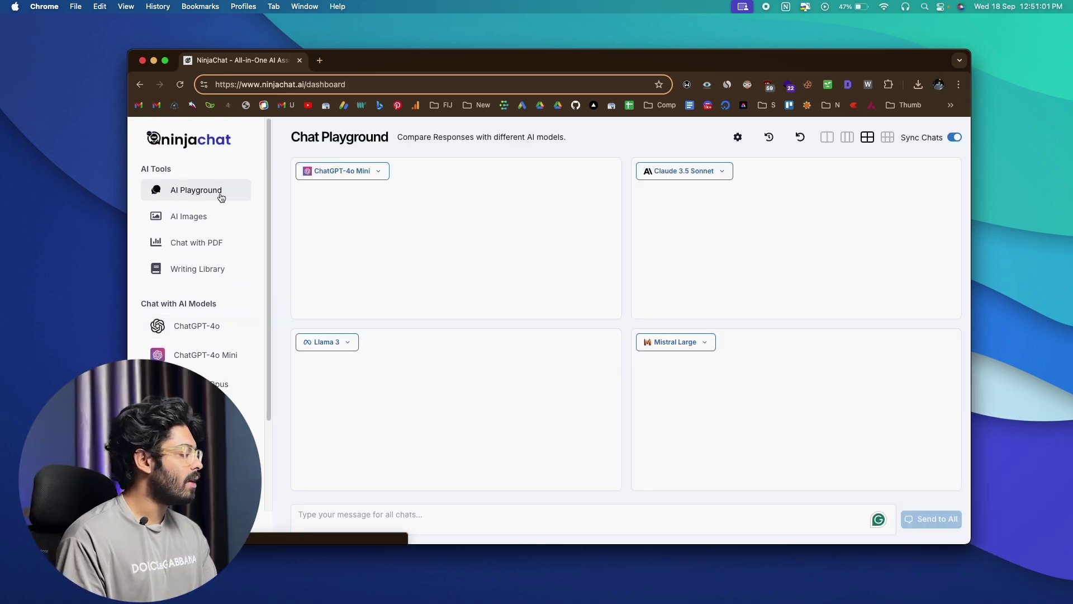
pyautogui.click(369, 450)
pyautogui.click(331, 528)
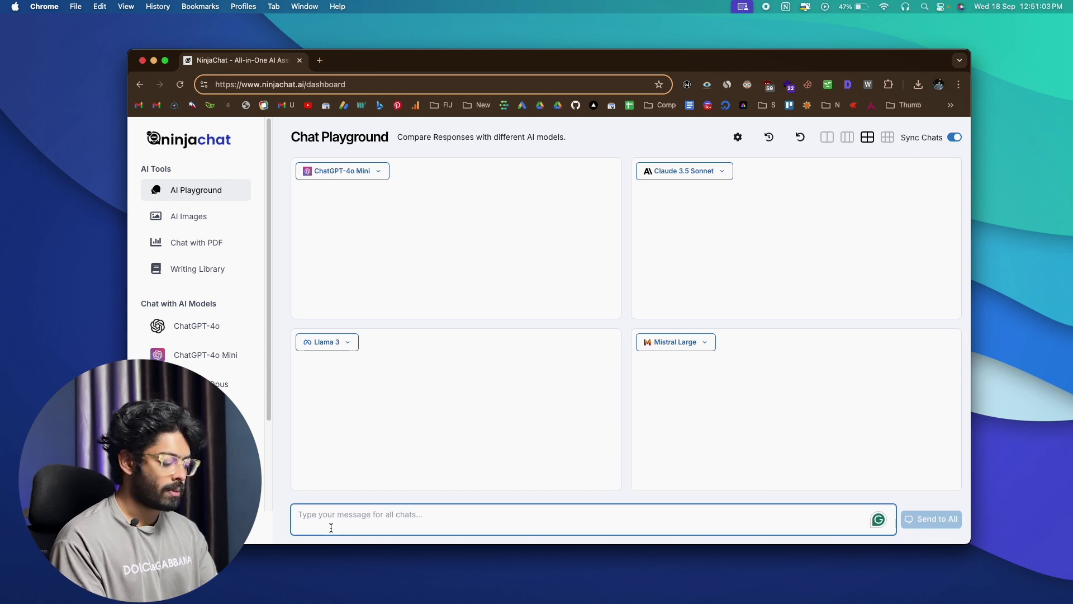
pyautogui.write('explain about quantum computing as if i am 5')
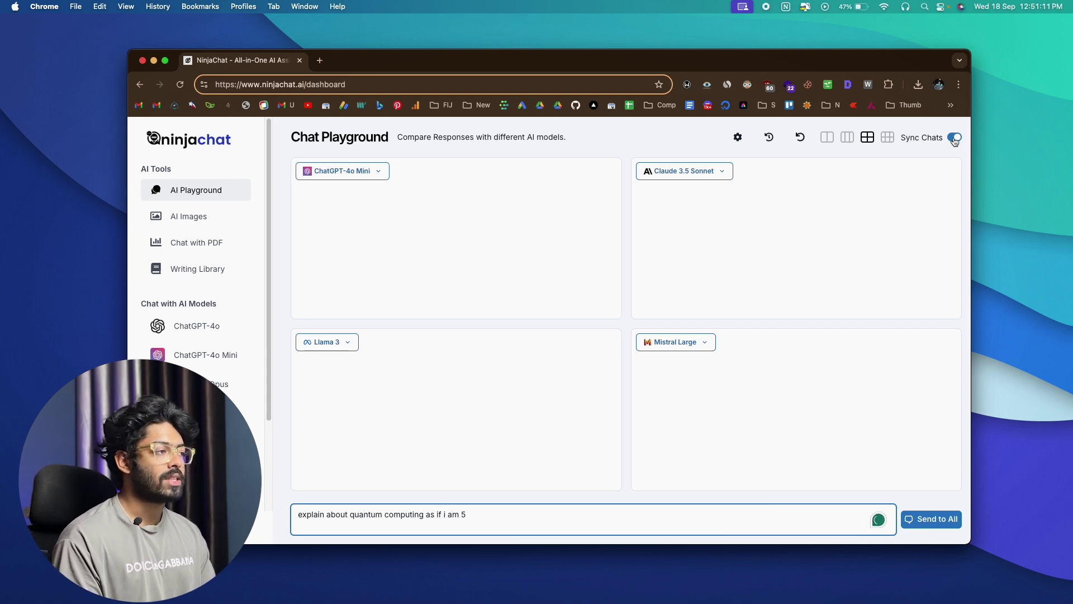
pyautogui.click(922, 520)
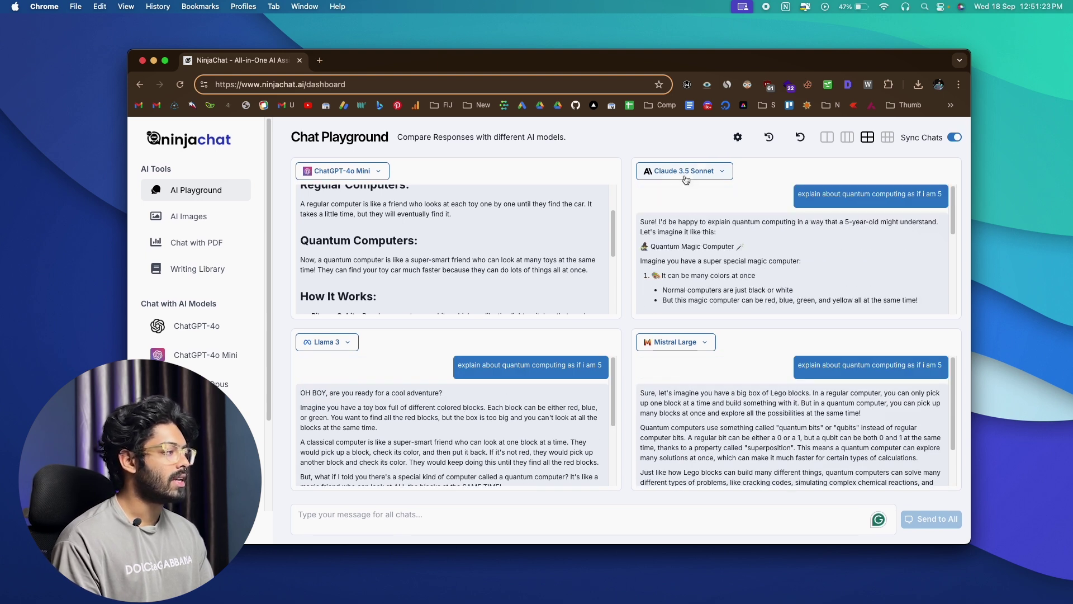
pyautogui.scroll(-1, 690, 248)
pyautogui.scroll(-4, 690, 248)
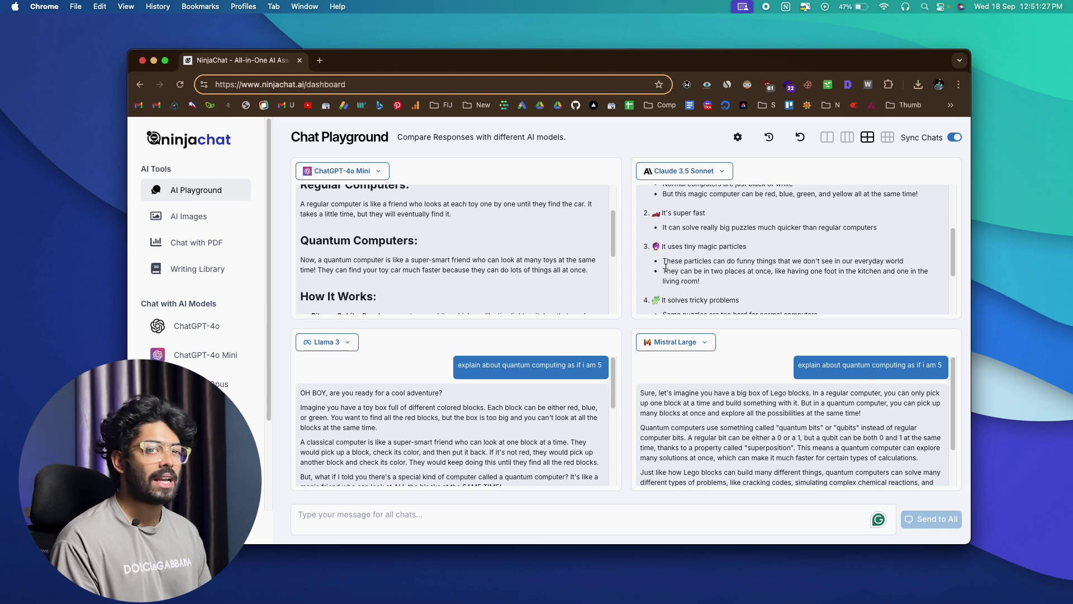
pyautogui.scroll(-3, 665, 267)
pyautogui.scroll(-9, 406, 237)
pyautogui.scroll(4, 403, 236)
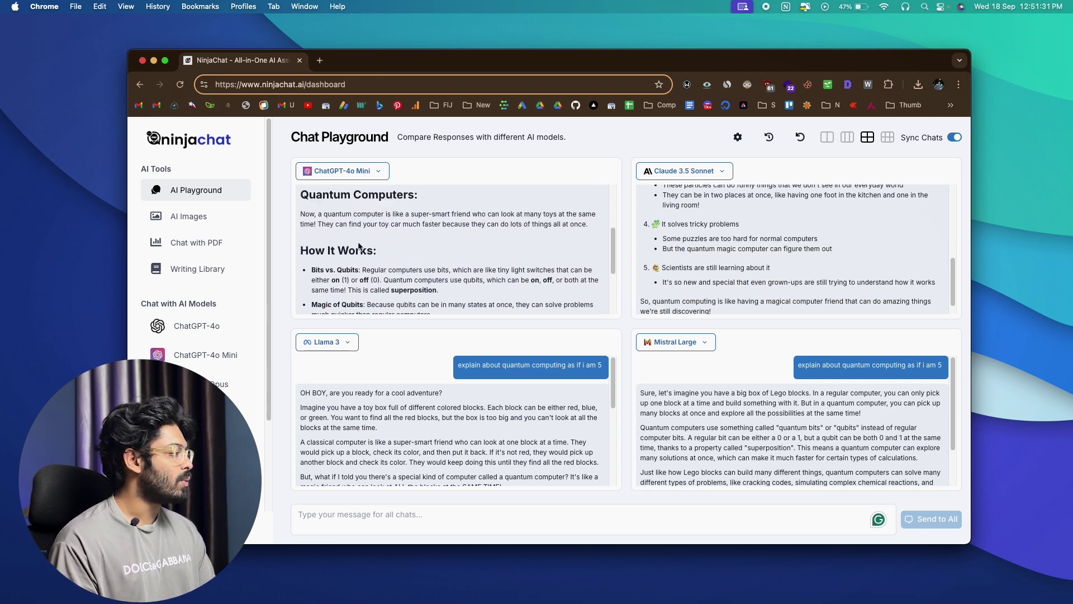
pyautogui.moveTo(386, 251); pyautogui.dragTo(326, 249)
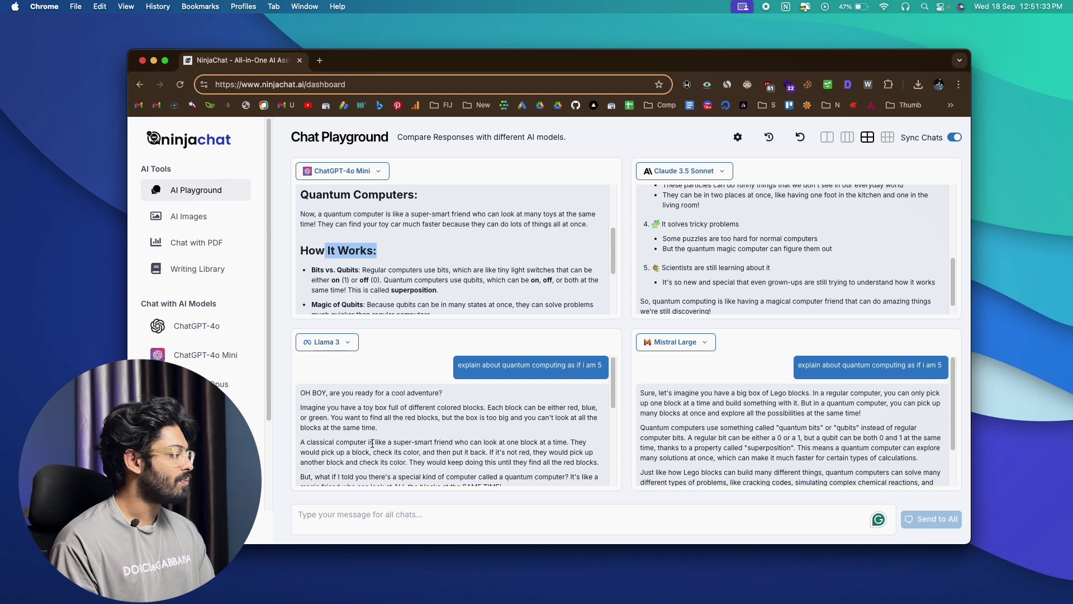
pyautogui.scroll(-5, 448, 431)
pyautogui.scroll(-2, 670, 432)
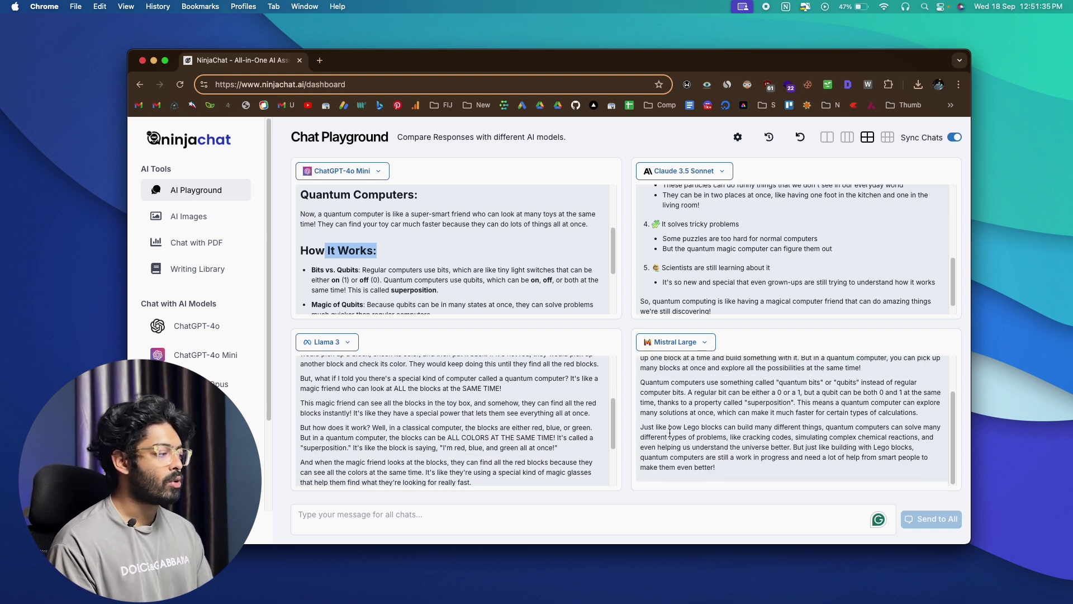
pyautogui.click(537, 258)
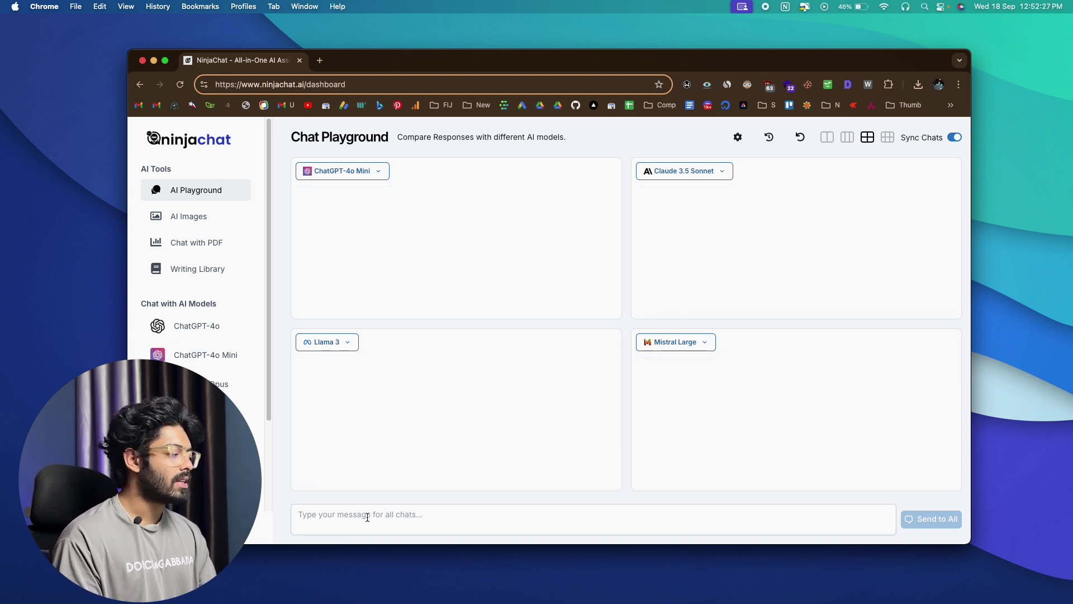
# Step: Ask all four playground models to create a calculator app
pyautogui.click(368, 517)
pyautogui.write('create a simple reac')
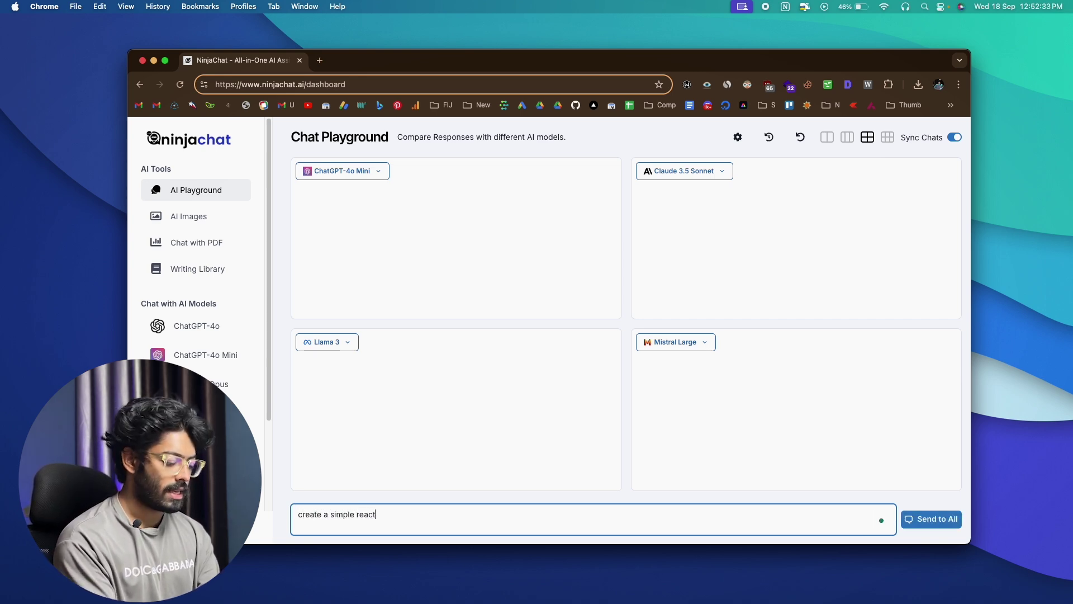
pyautogui.write('tor app')
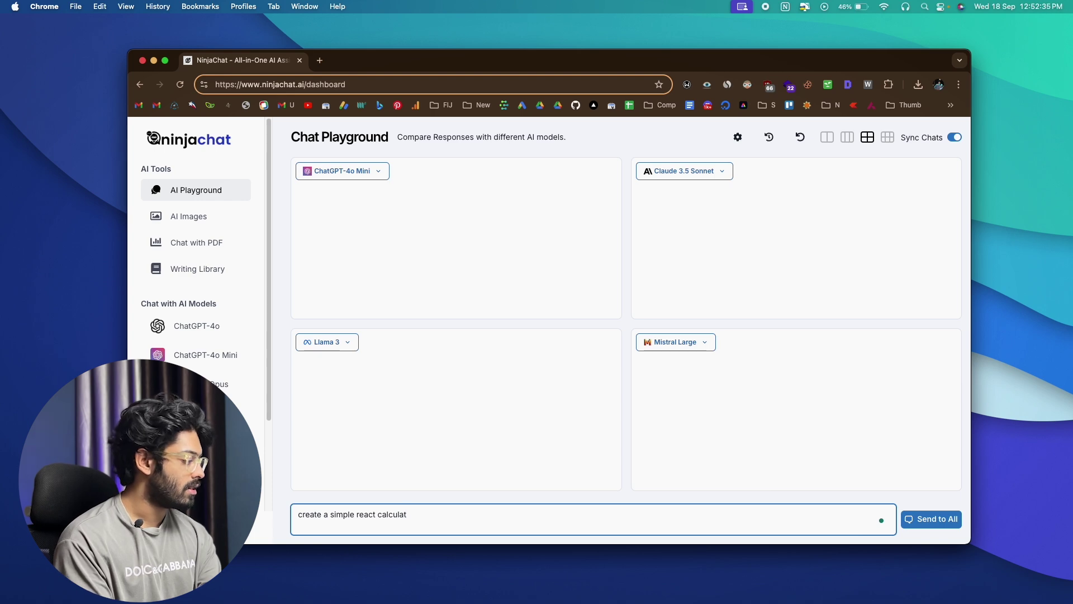
pyautogui.click(915, 519)
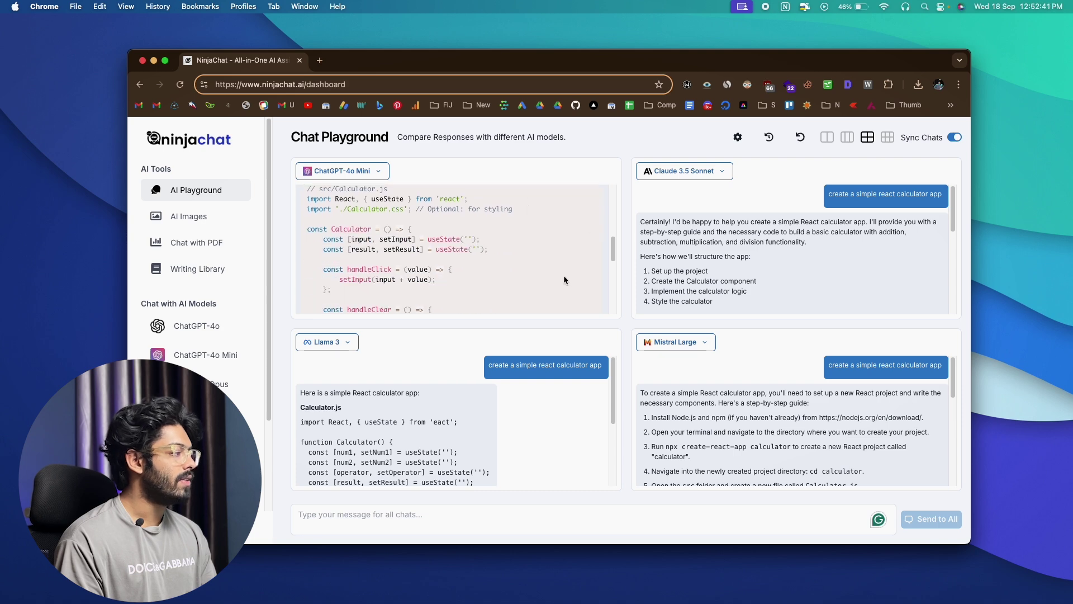
pyautogui.scroll(-4, 742, 238)
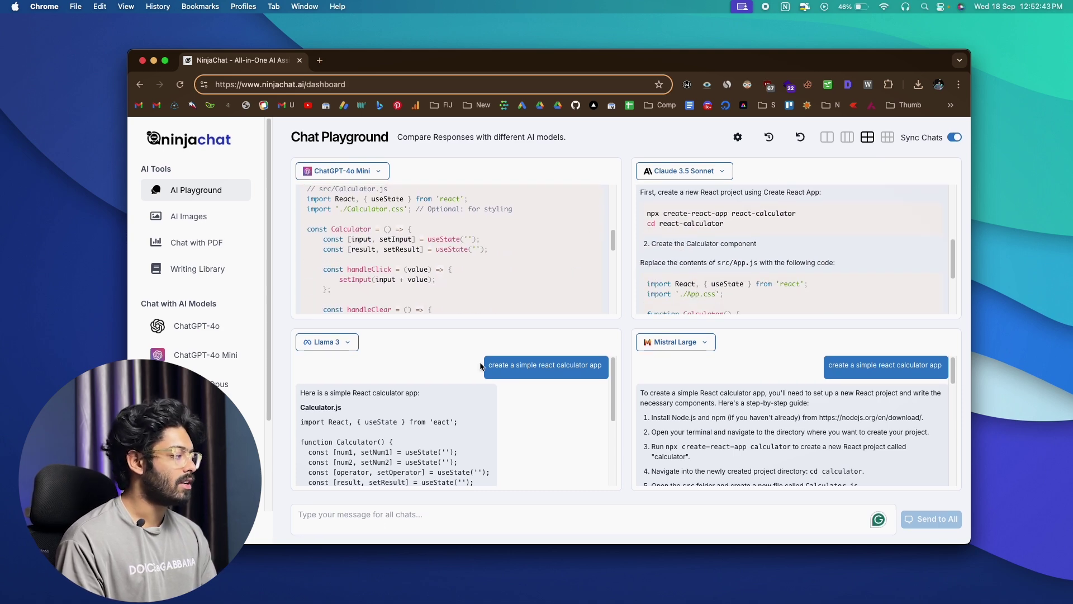
pyautogui.scroll(-3, 432, 467)
pyautogui.scroll(-10, 713, 472)
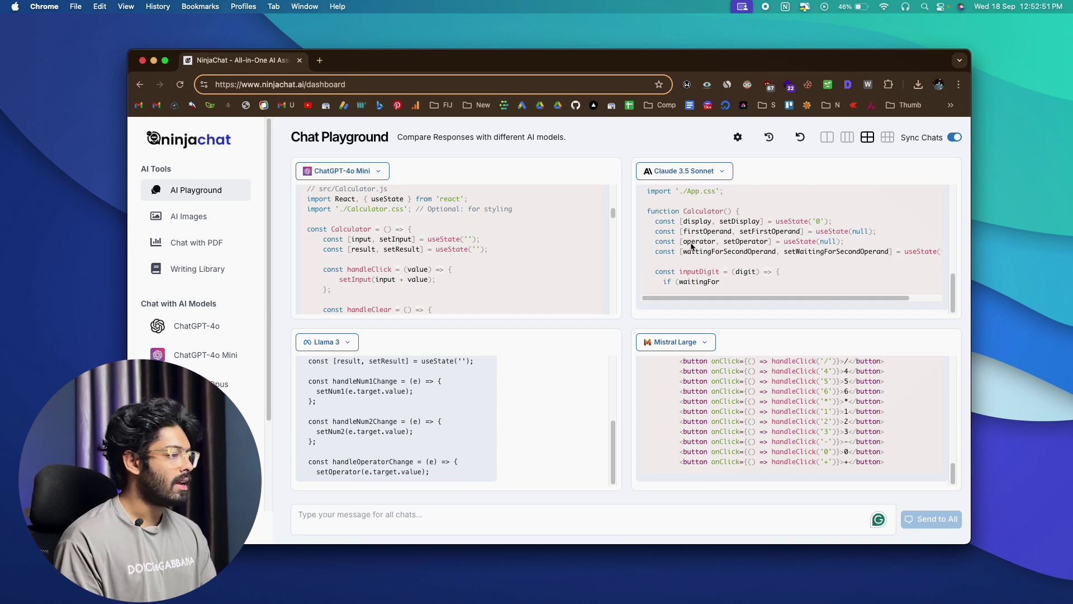
# Step: Review the four React calculator code replies, then reset all chats
pyautogui.scroll(5, 763, 416)
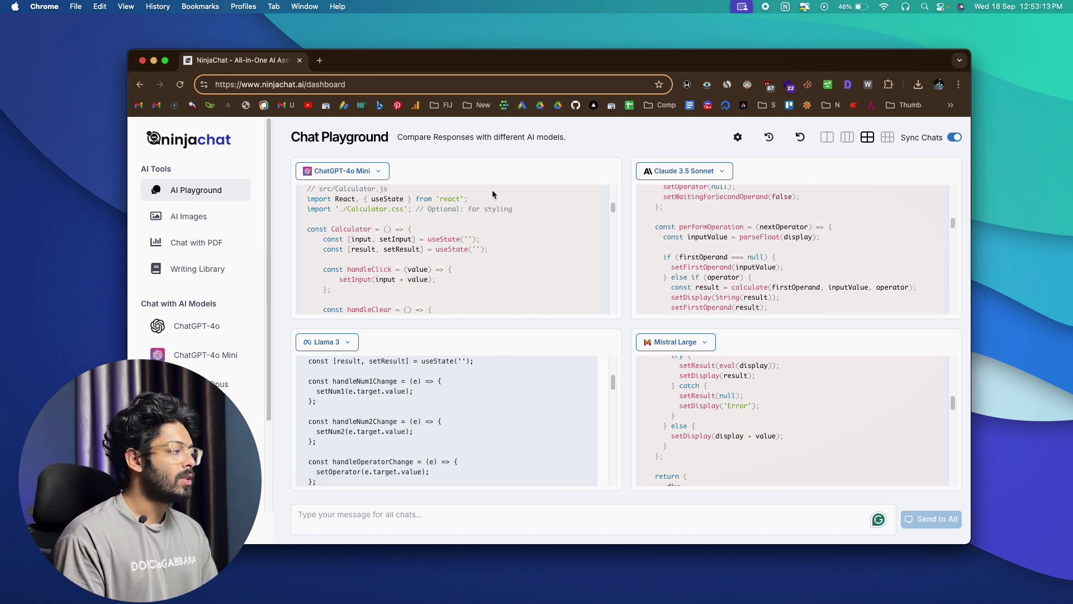
pyautogui.scroll(-5, 448, 251)
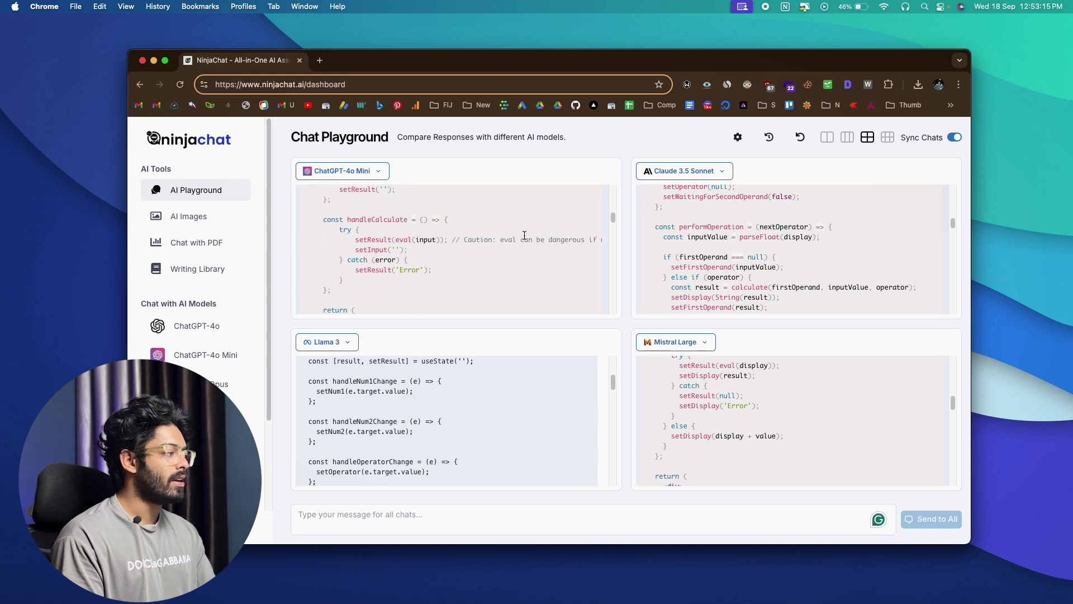
pyautogui.scroll(-2, 720, 435)
pyautogui.scroll(-5, 720, 435)
pyautogui.scroll(-3, 531, 428)
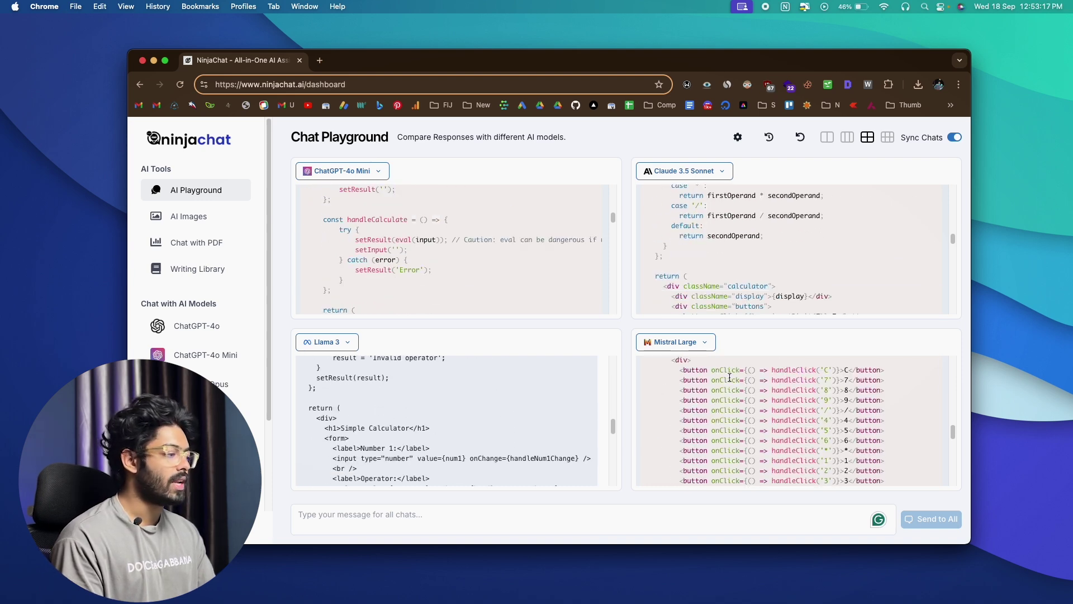
pyautogui.scroll(10, 708, 399)
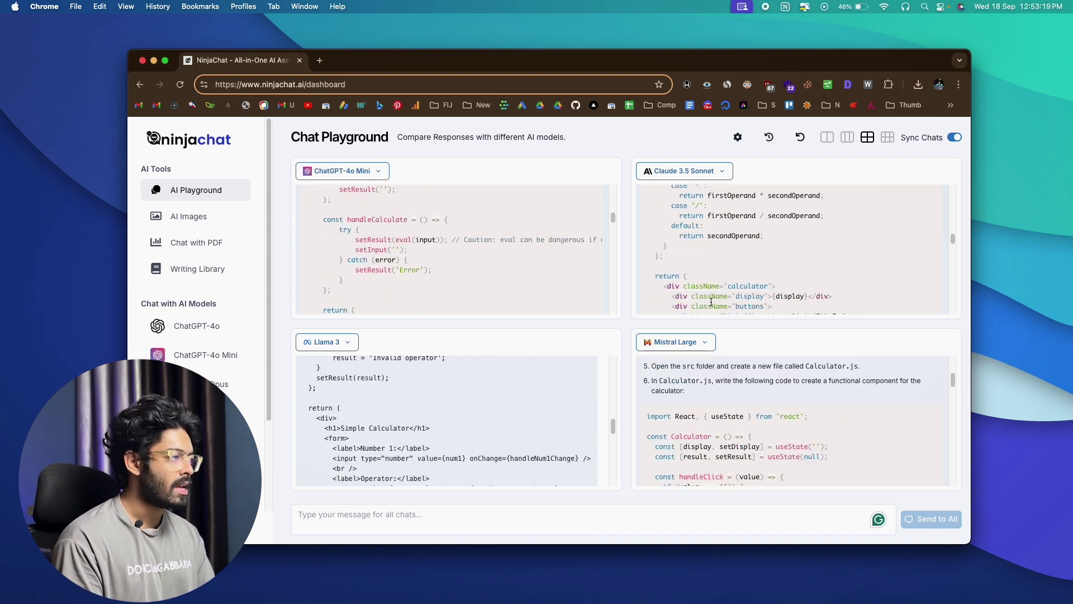
pyautogui.click(799, 141)
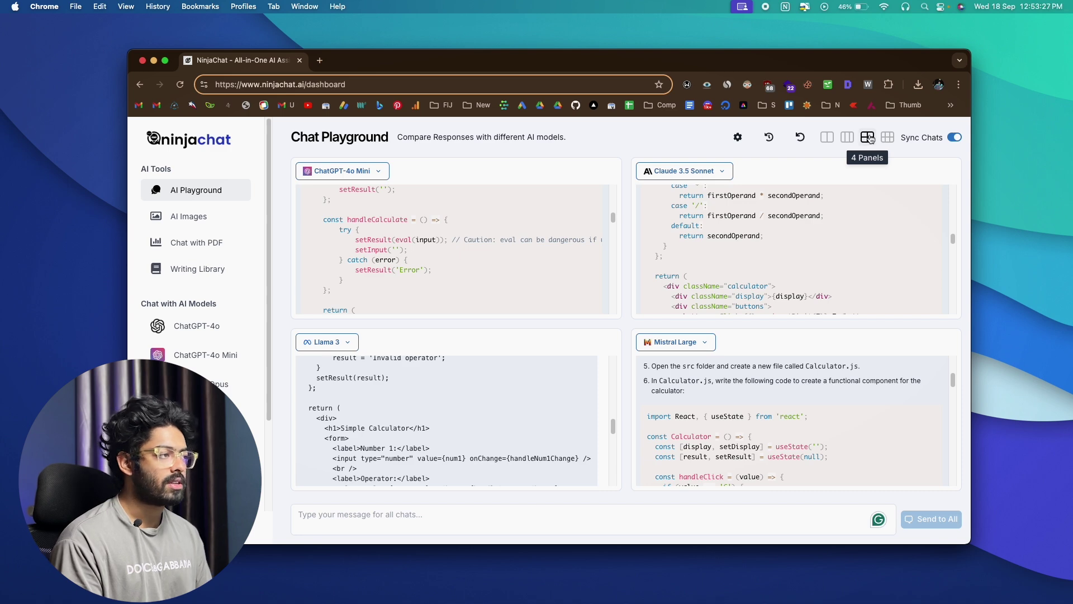
# Step: Try the six-panel layout with Claude 3 Opus in the middle lower panel
pyautogui.click(887, 138)
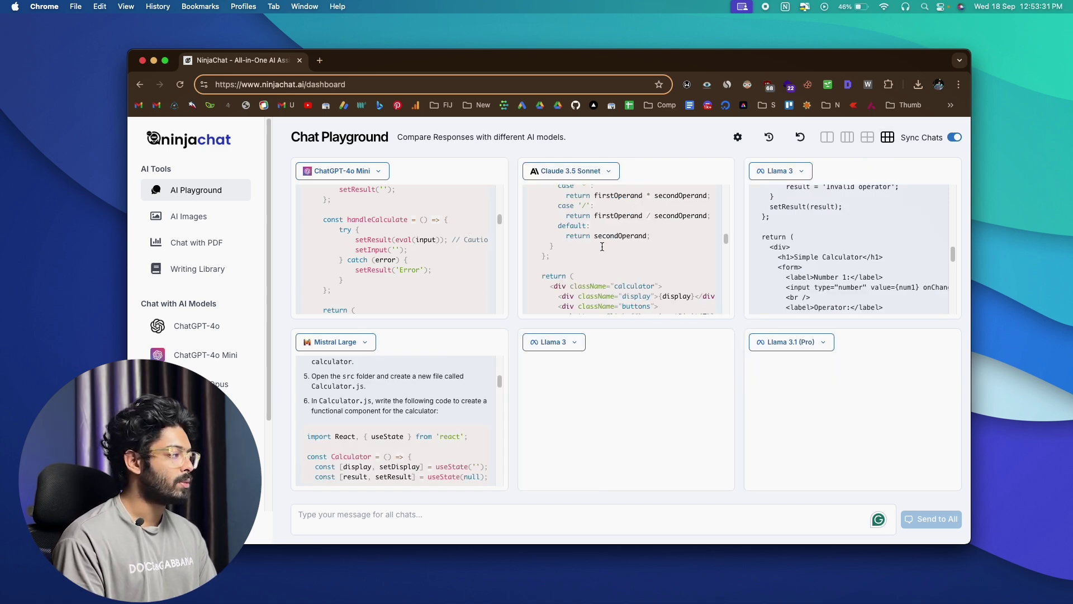
pyautogui.click(576, 342)
pyautogui.click(554, 412)
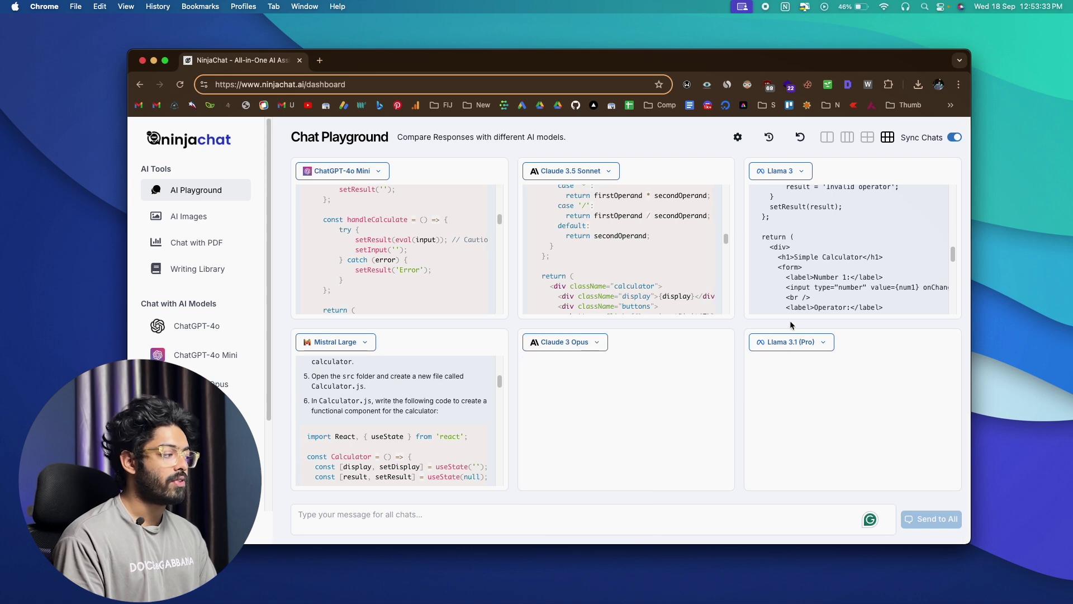
pyautogui.click(794, 344)
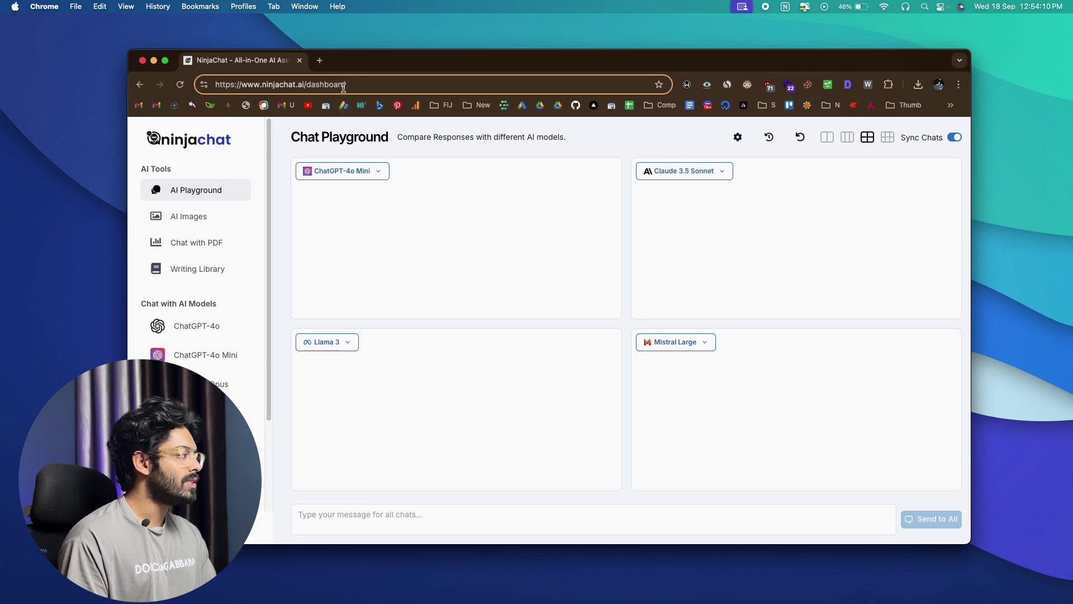
# Step: Open AI Images and paste the red panda on a bamboo branch prompt
pyautogui.click(197, 225)
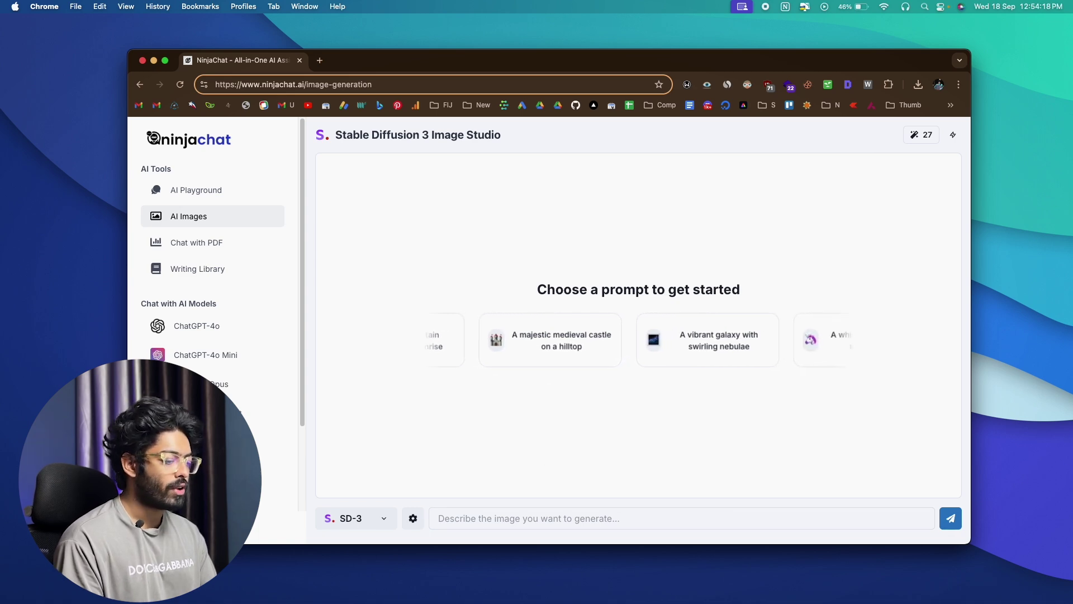
pyautogui.click(464, 515)
pyautogui.write('A playful red panda balancing on a bamboo branch in a snowy forest')
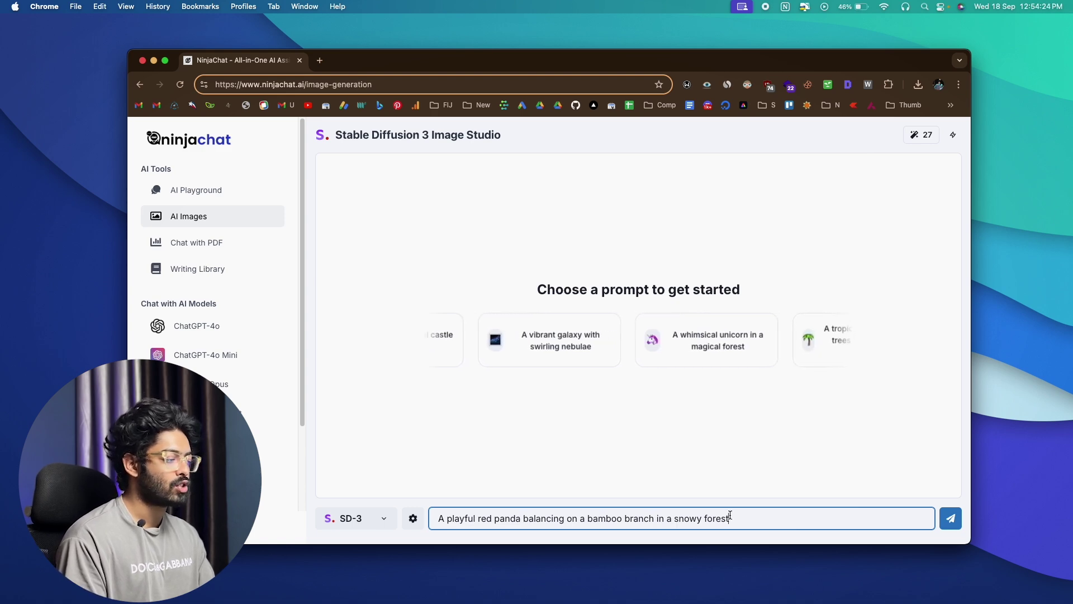
# Step: Keep Stable Diffusion 3 with a 1:1 square aspect ratio and generate the image
pyautogui.click(376, 521)
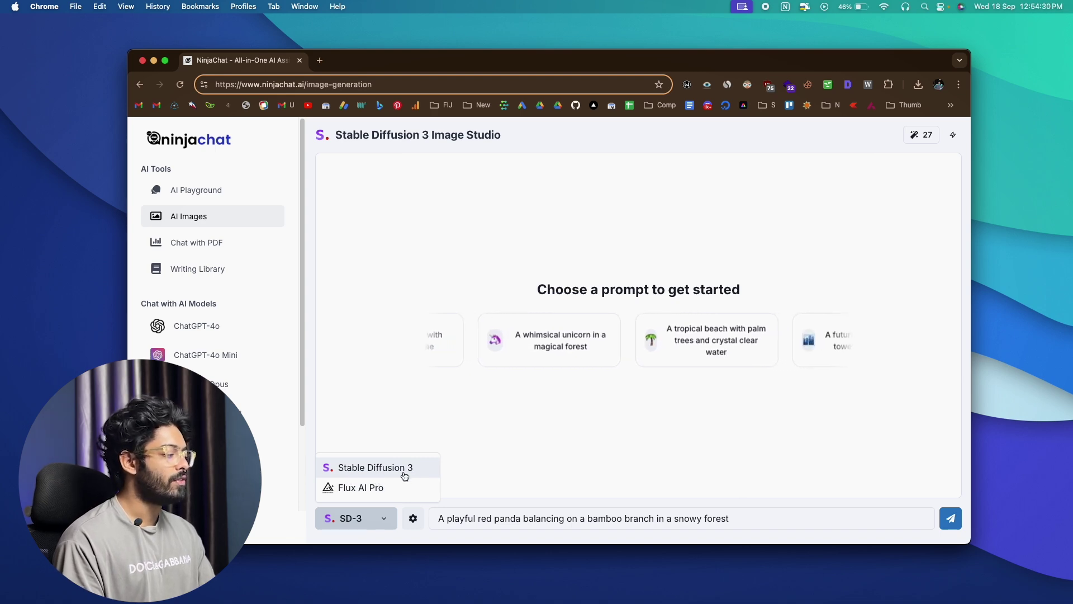
pyautogui.click(392, 468)
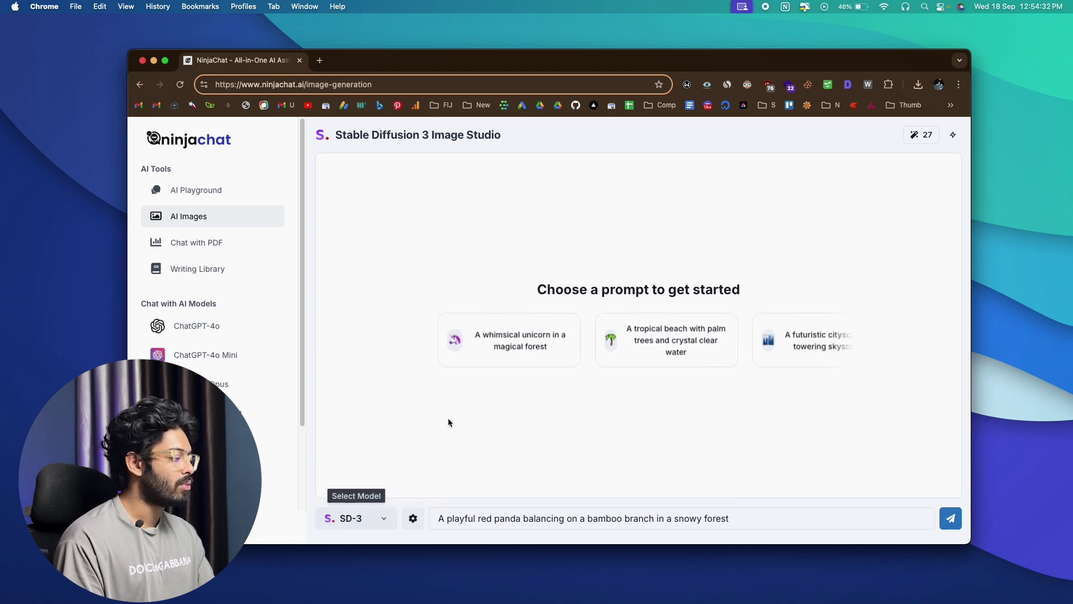
pyautogui.click(413, 518)
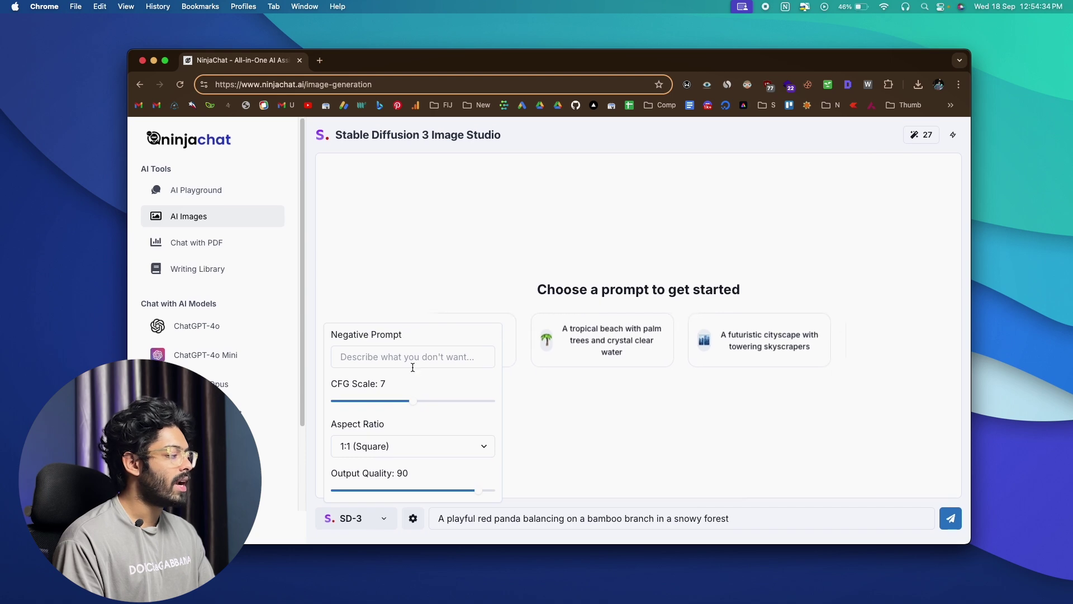
pyautogui.click(401, 444)
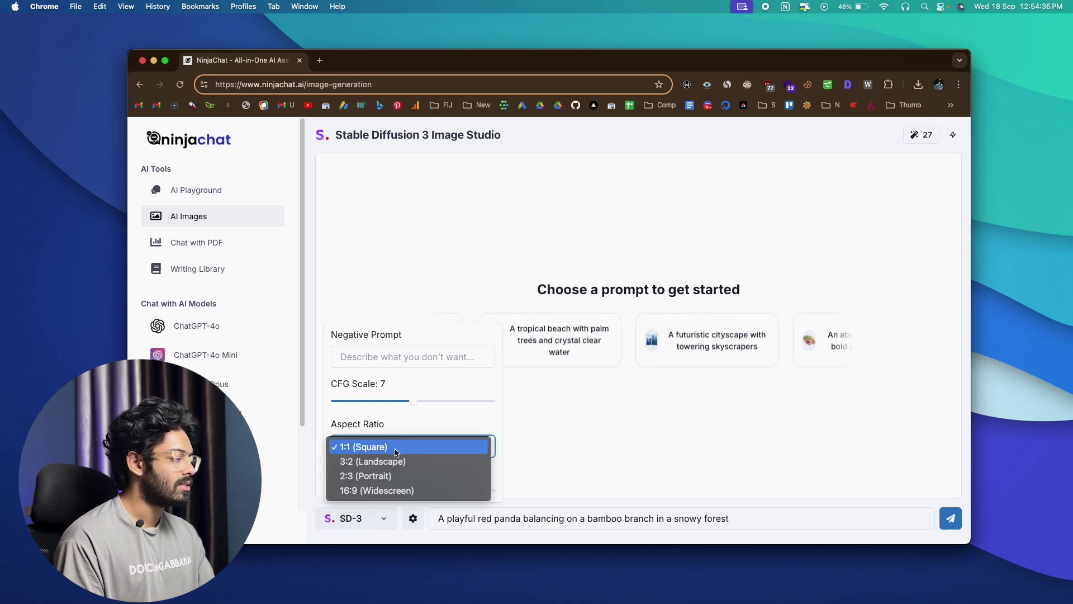
pyautogui.click(400, 446)
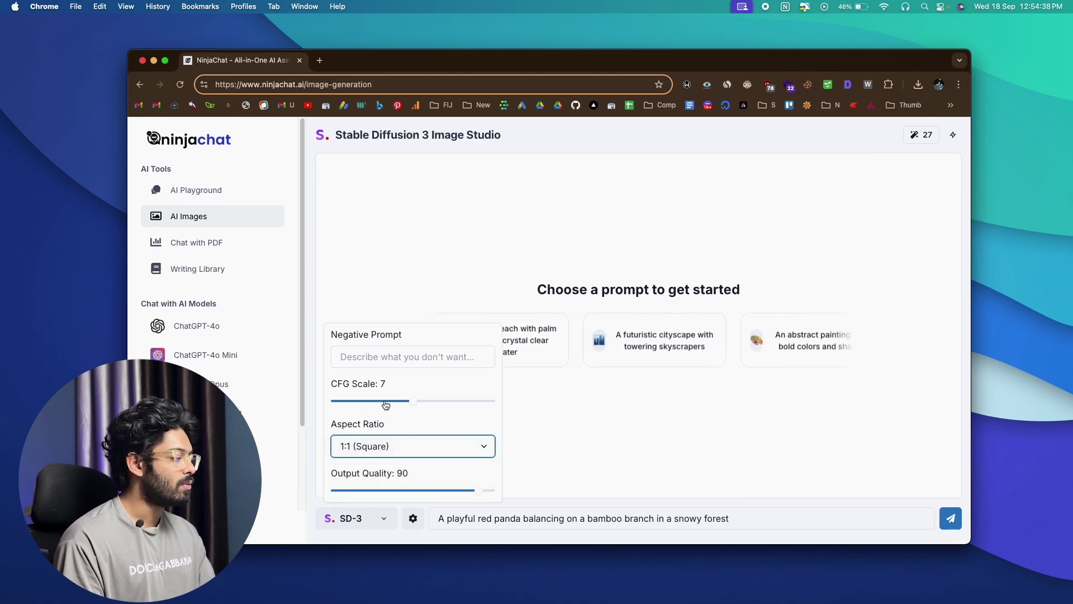
pyautogui.click(885, 528)
pyautogui.click(949, 523)
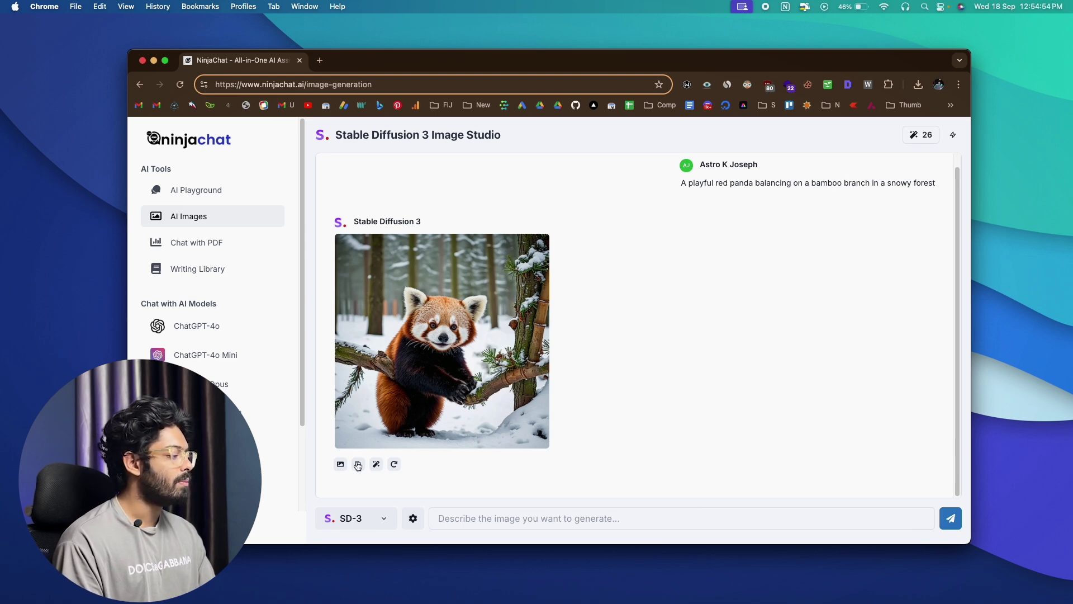
# Step: Open the red panda image full size in a new tab, copy it, and return to NinjaChat
pyautogui.click(340, 464)
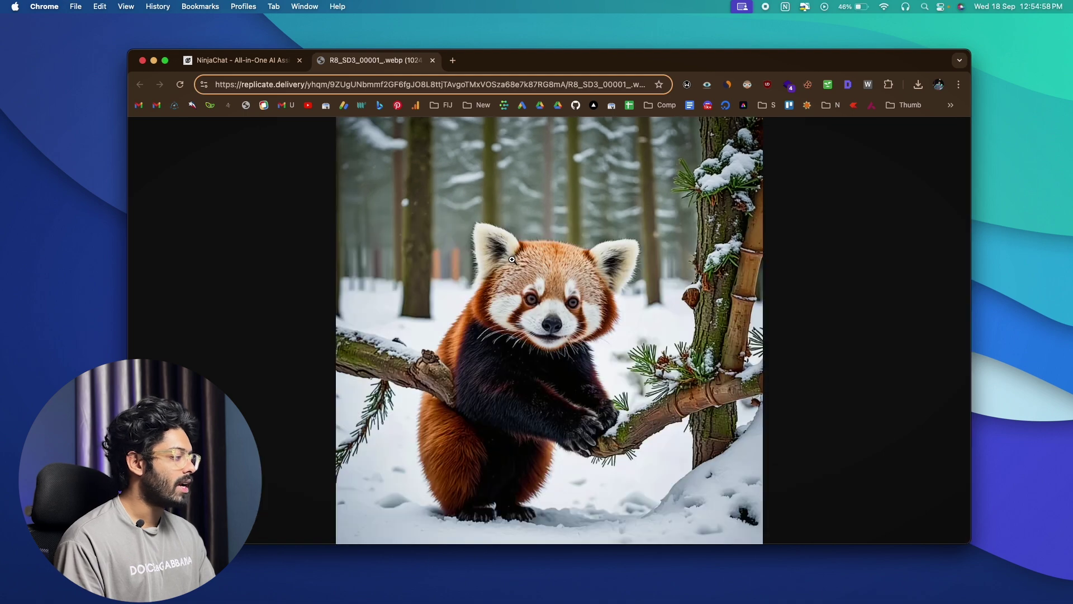
pyautogui.rightClick(509, 255)
pyautogui.click(528, 292)
pyautogui.click(214, 61)
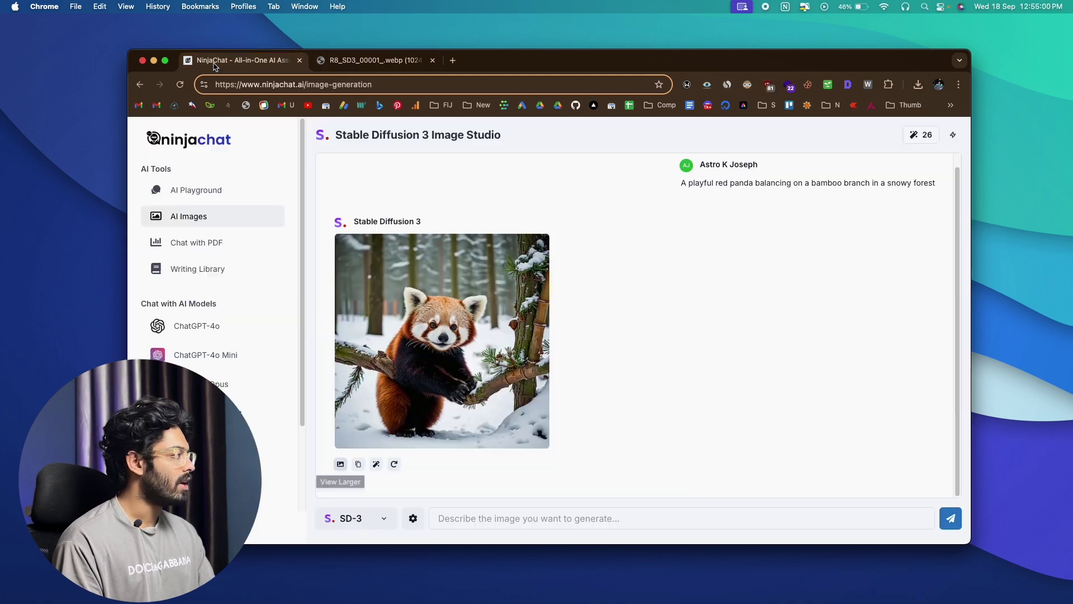
# Step: Generate the same red panda prompt with Flux AI Pro
pyautogui.click(355, 519)
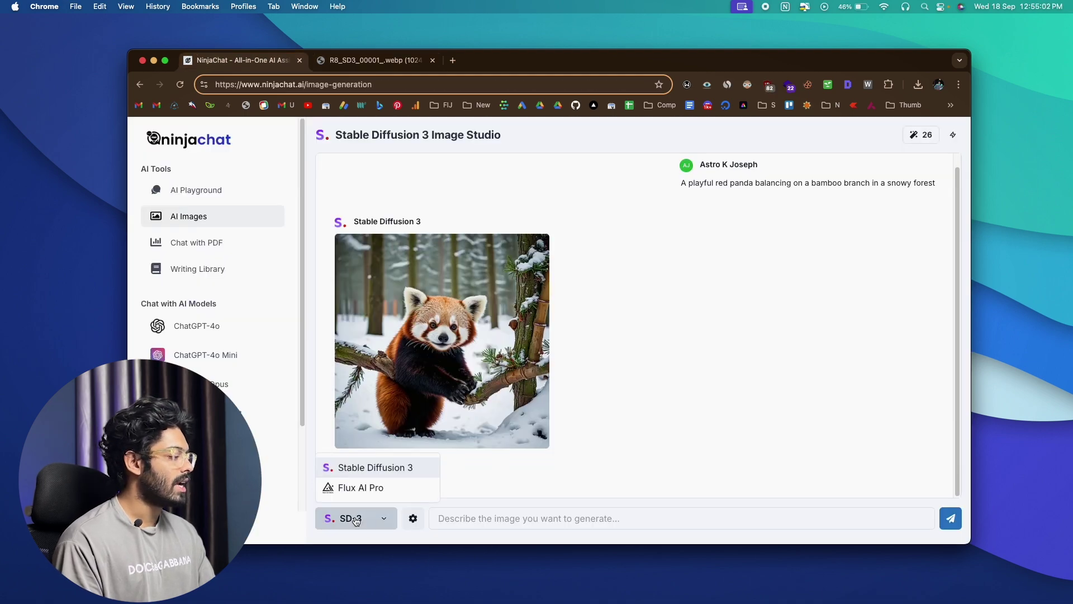
pyautogui.click(361, 488)
pyautogui.click(462, 519)
pyautogui.press('super+v')
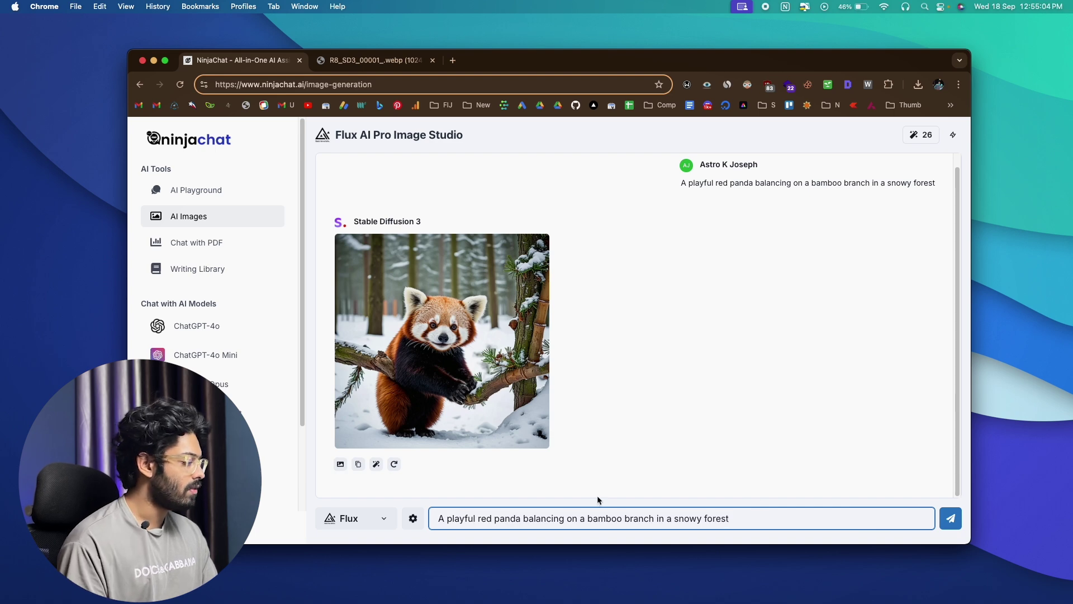
pyautogui.click(942, 516)
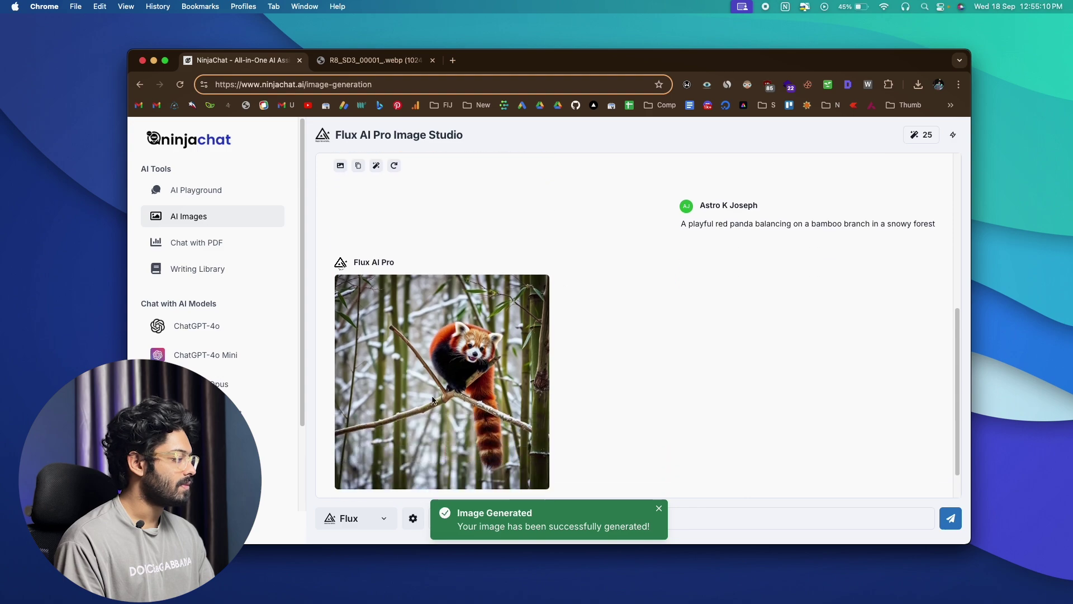
# Step: Compare the Flux AI Pro and Stable Diffusion 3 red panda images, keeping Flux selected
pyautogui.scroll(5, 432, 400)
pyautogui.scroll(-3, 432, 400)
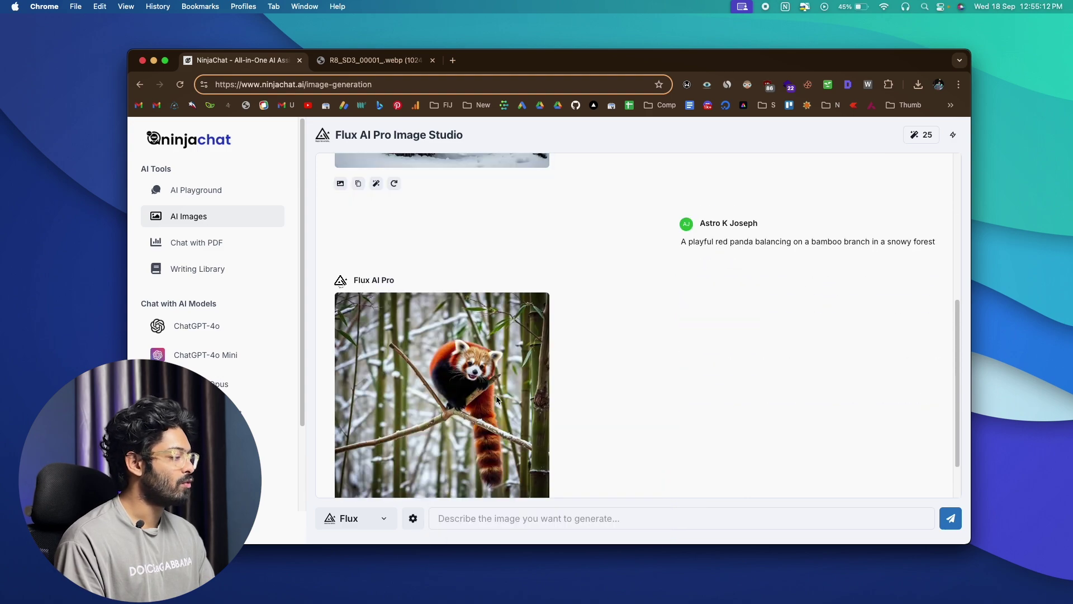
pyautogui.scroll(-1, 456, 373)
pyautogui.scroll(6, 457, 373)
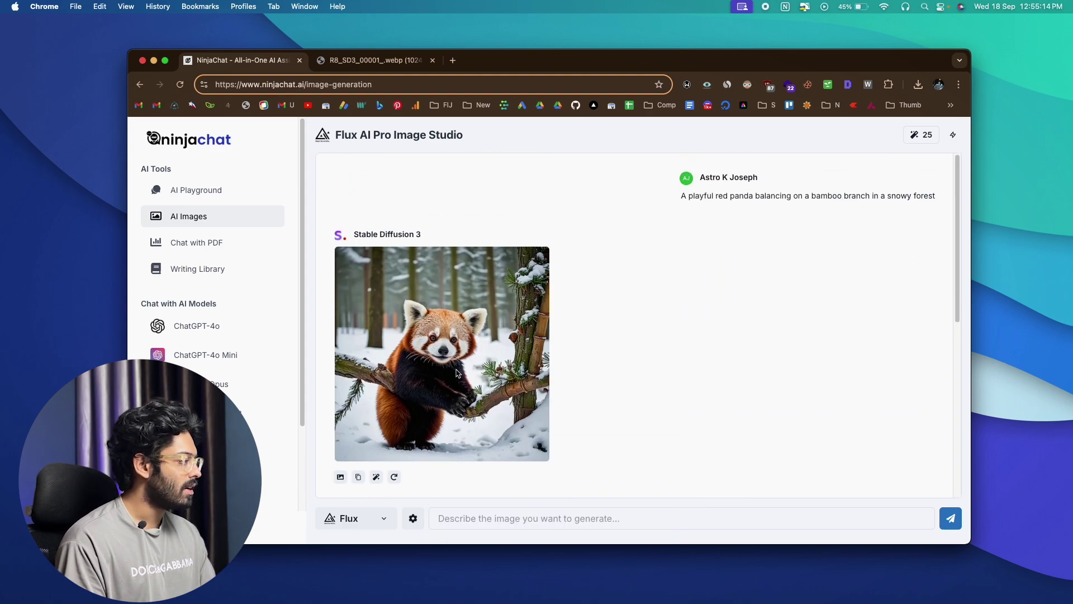
pyautogui.scroll(-3, 456, 373)
pyautogui.scroll(3, 456, 373)
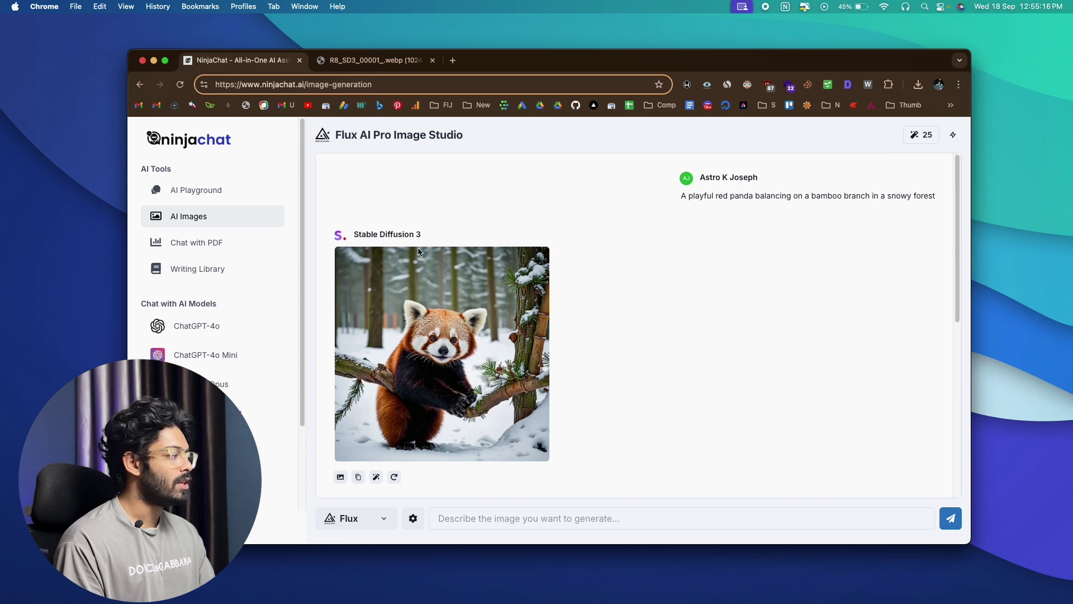
pyautogui.scroll(-6, 419, 279)
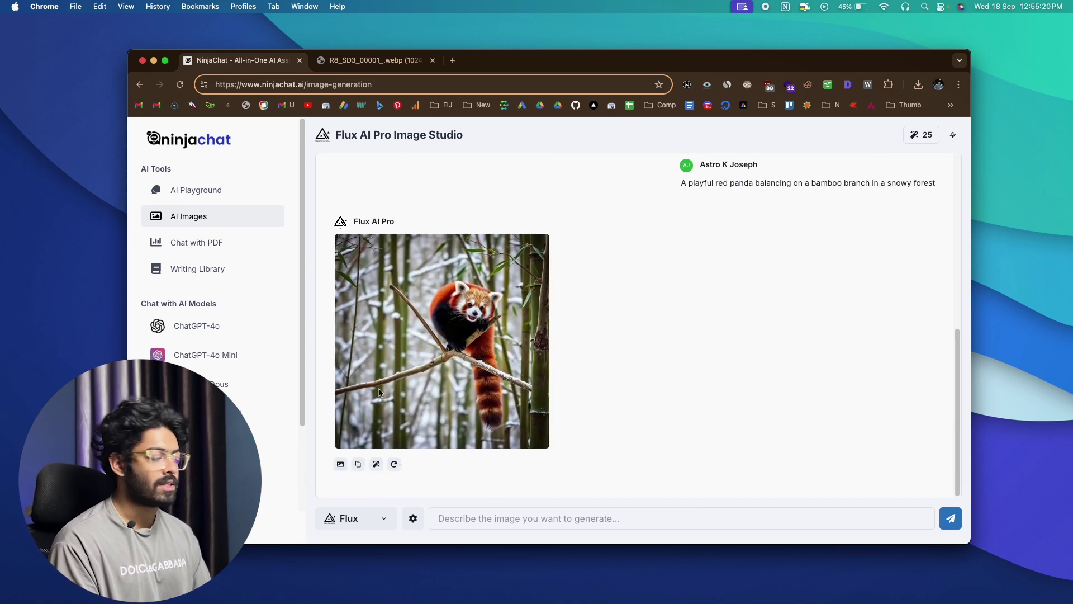
pyautogui.click(345, 517)
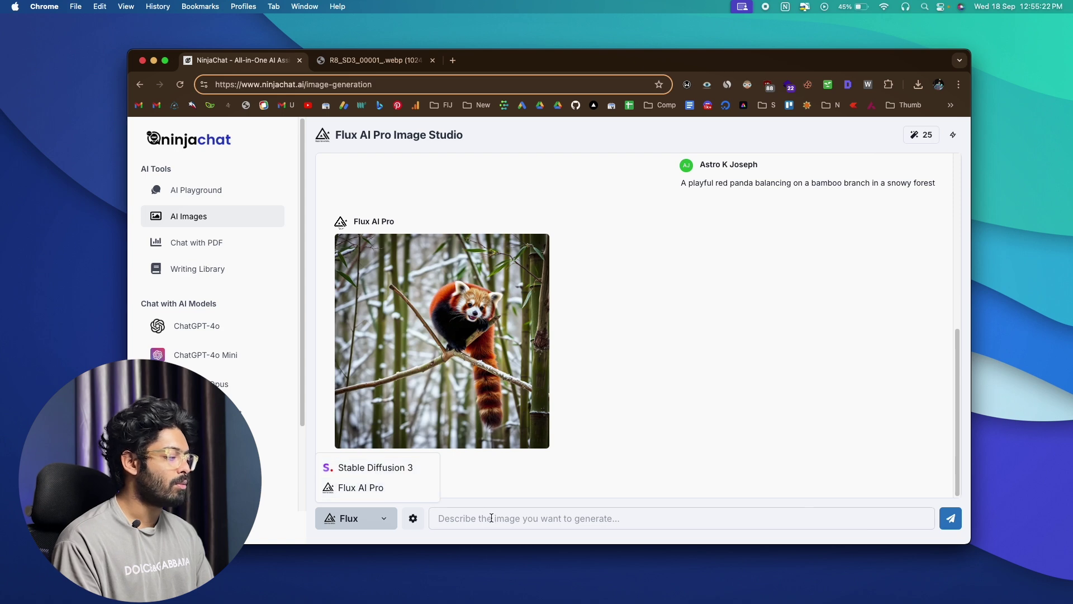
pyautogui.click(719, 324)
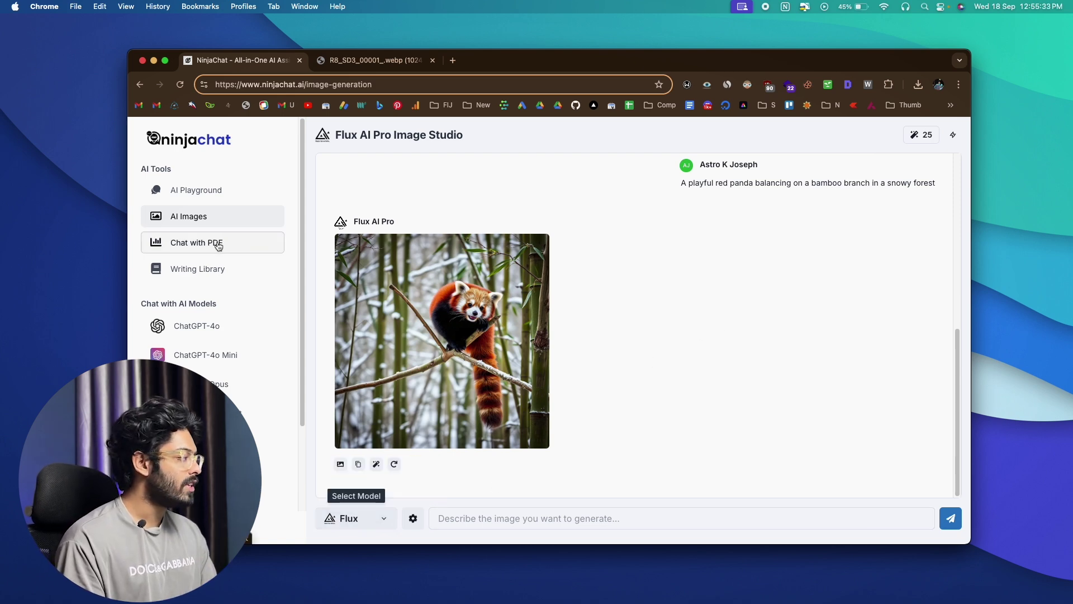
# Step: Open Chat with PDF and drag in Introduction_to_Quantum_Computing.pdf to upload it
pyautogui.click(179, 252)
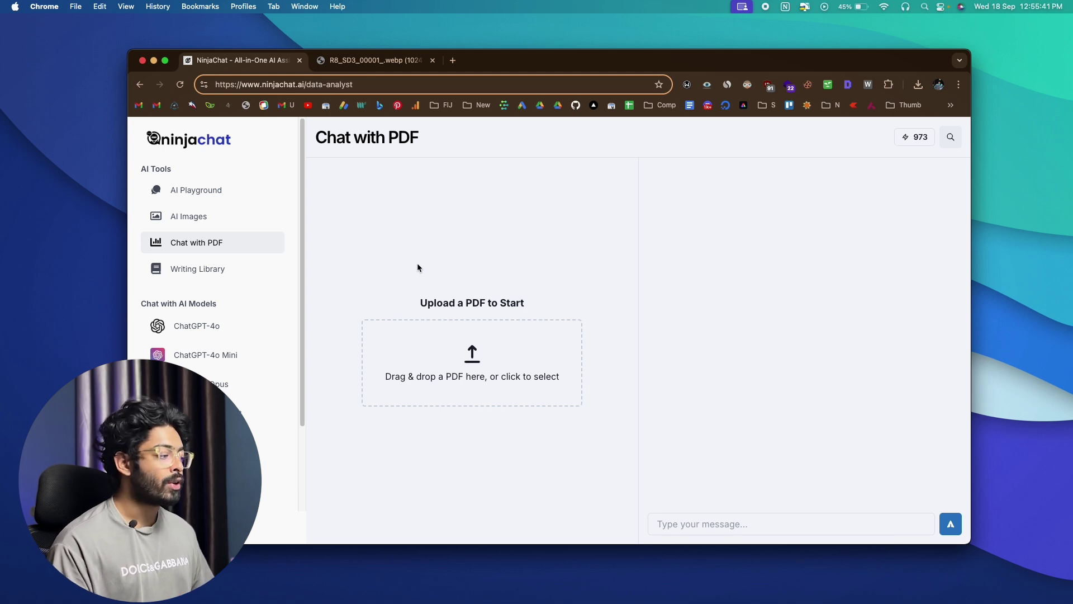
pyautogui.click(473, 360)
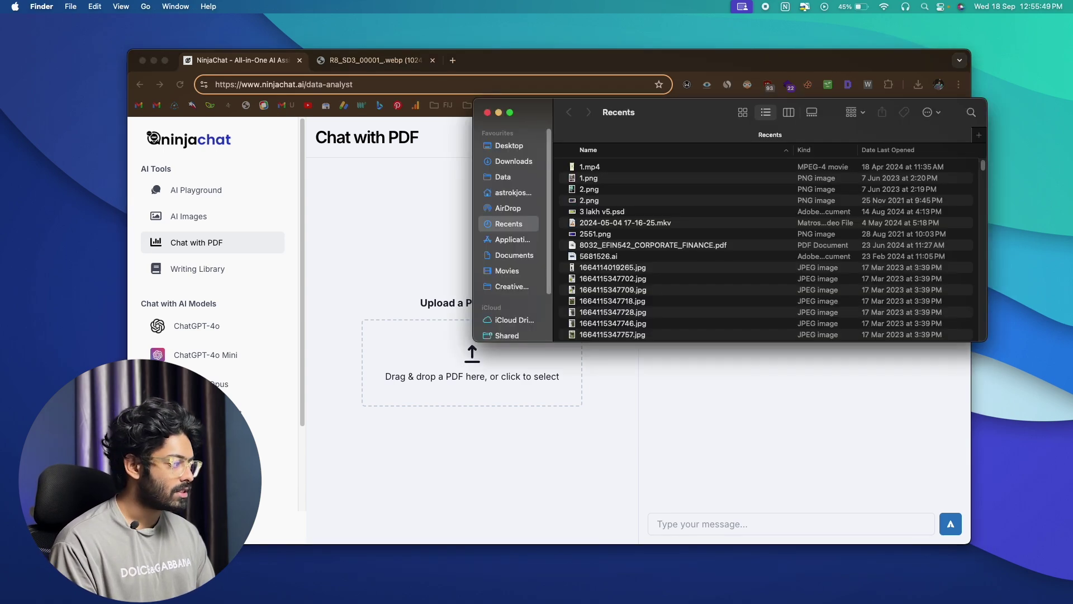
pyautogui.press('super+w')
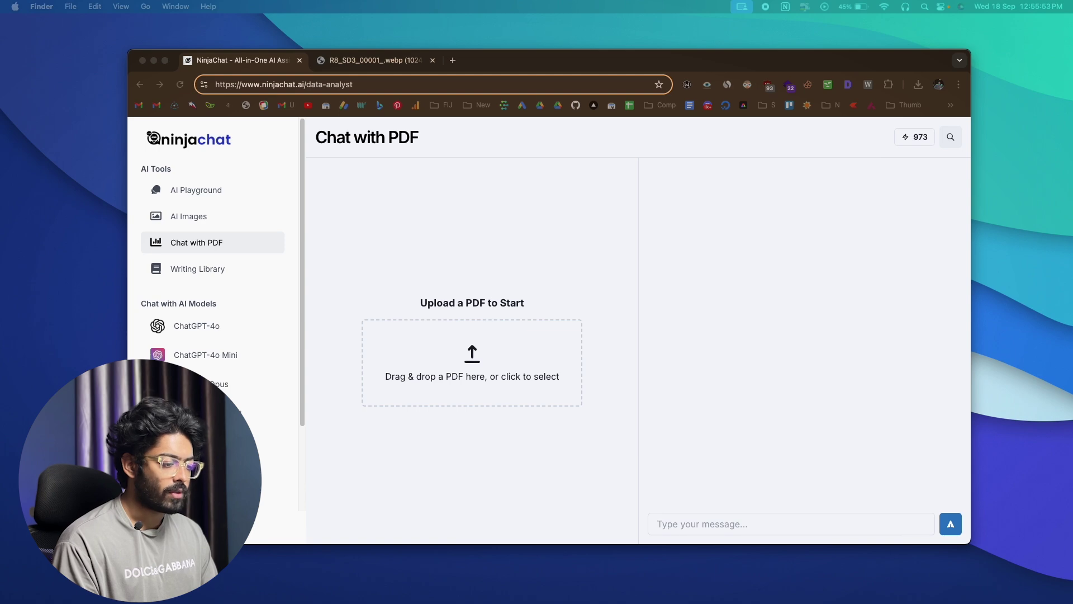
pyautogui.moveTo(590, 305); pyautogui.dragTo(486, 364)
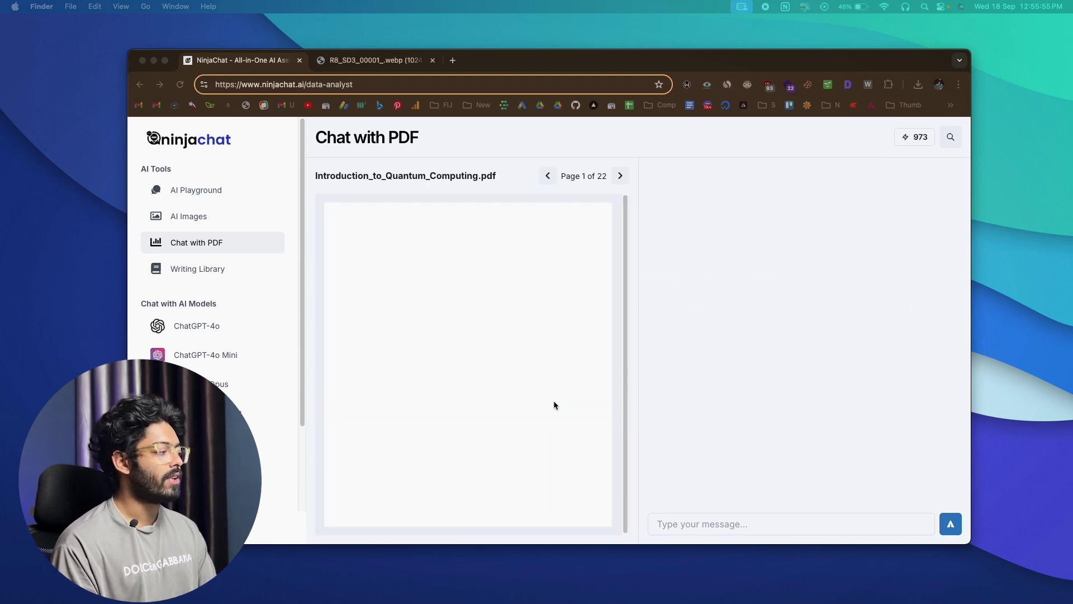
# Step: Bring the PDF chat forward and ask GPT-4 'who are the authors of this document'
pyautogui.click(620, 177)
pyautogui.click(620, 176)
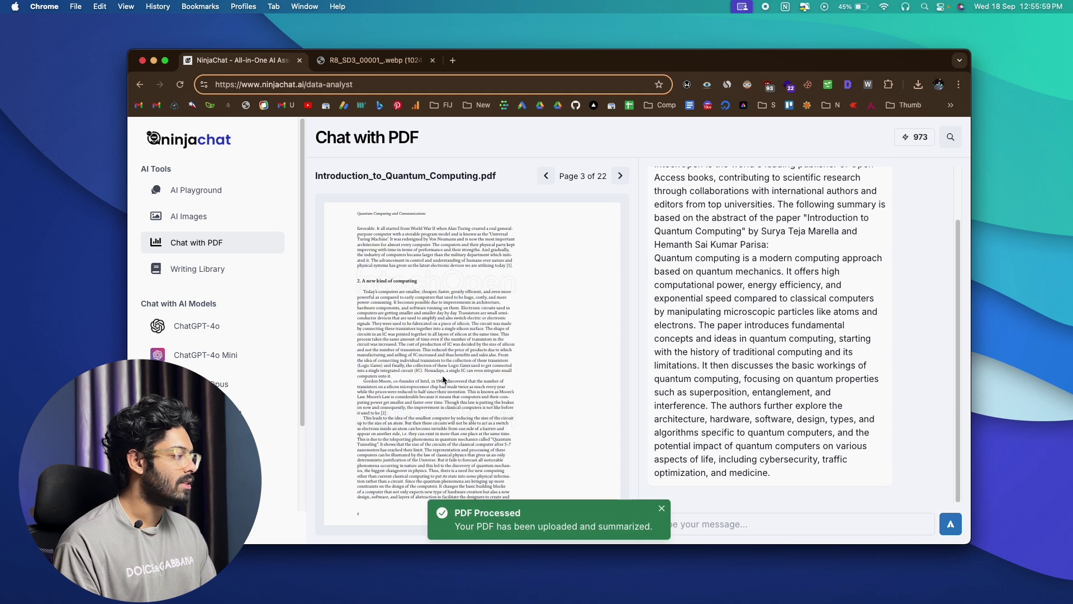
pyautogui.scroll(2, 694, 316)
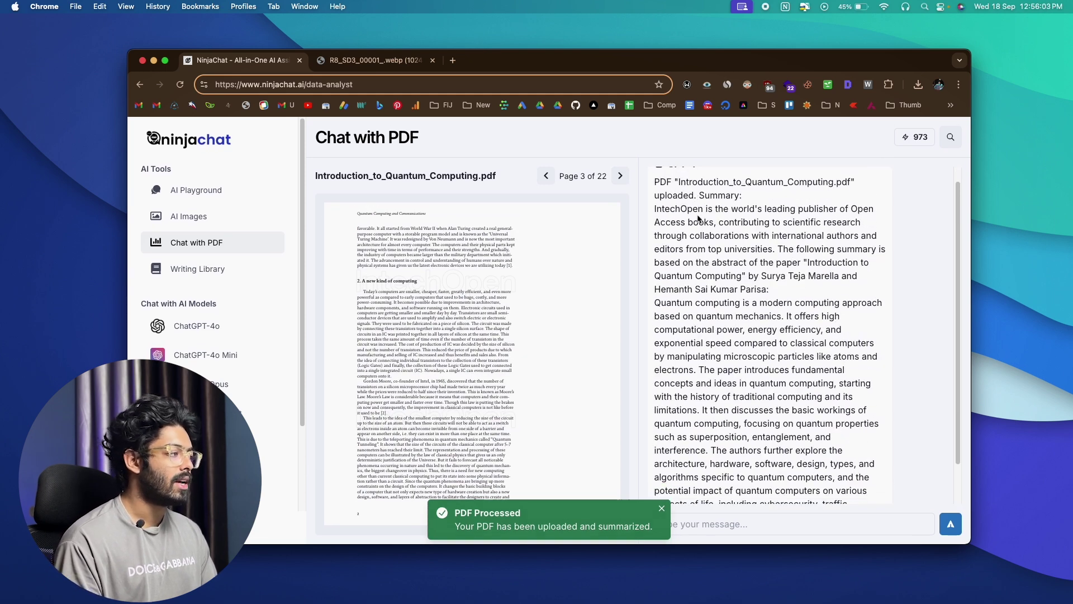
pyautogui.scroll(-2, 698, 218)
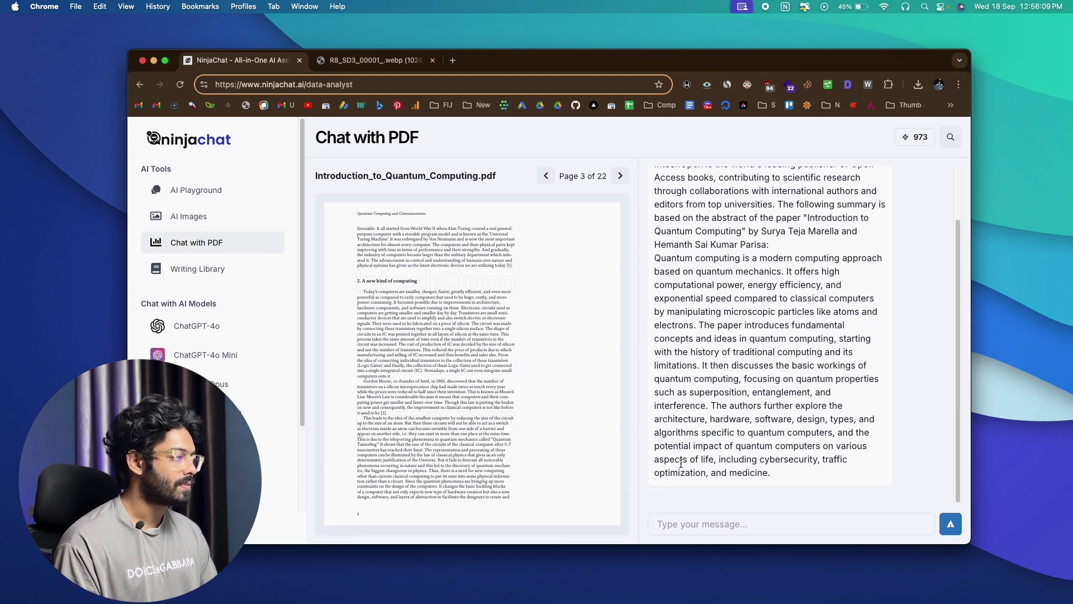
pyautogui.click(680, 523)
pyautogui.write('who are the author')
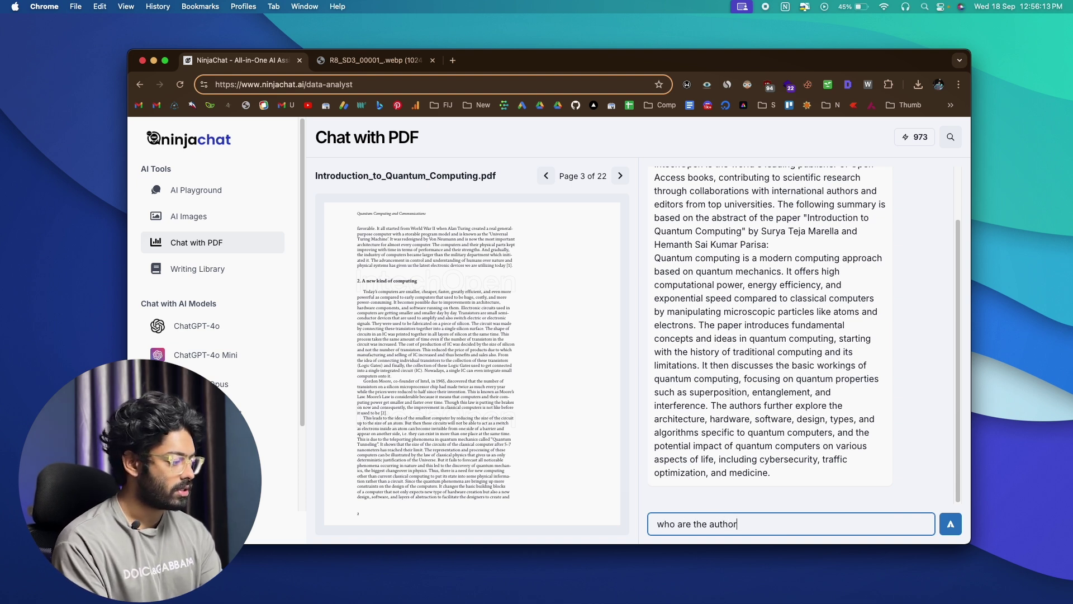
pyautogui.write('s of this document')
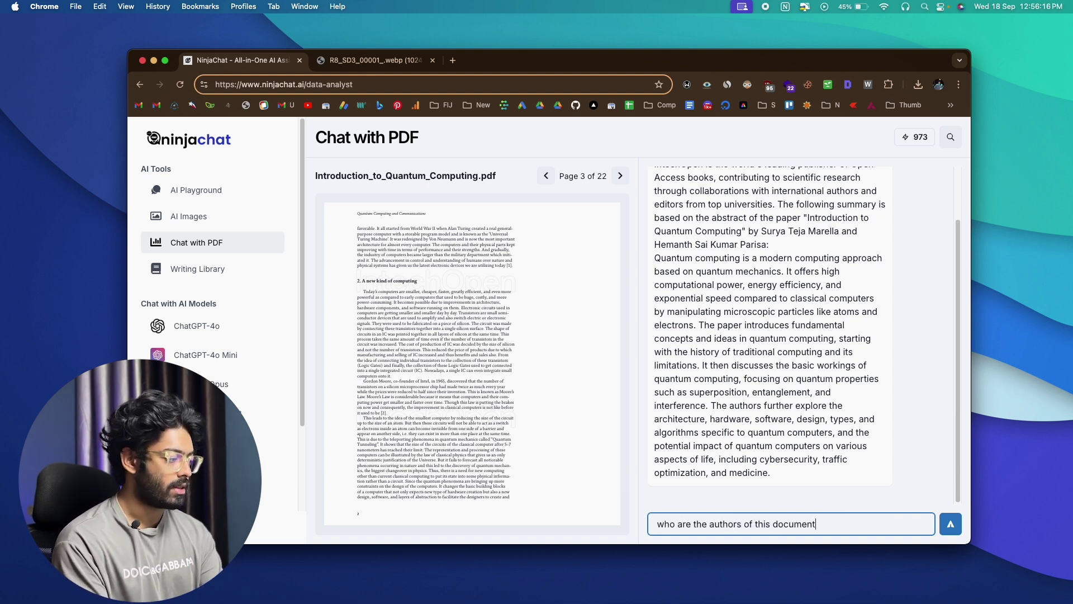
pyautogui.press('Return')
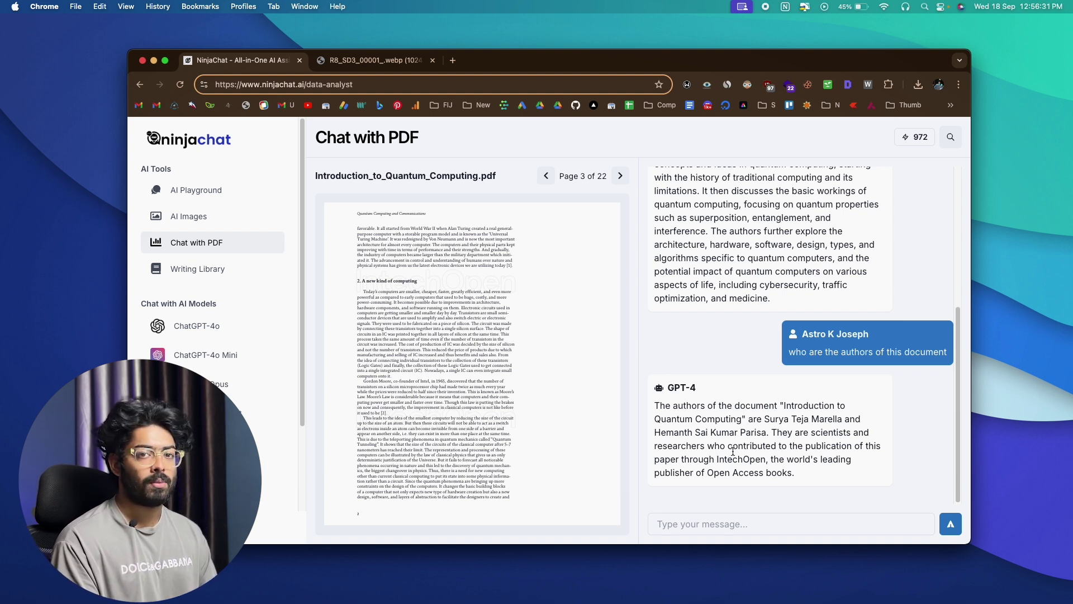
# Step: Ask GPT-4 'what is quantum computing' and highlight the opening of its answer
pyautogui.click(659, 518)
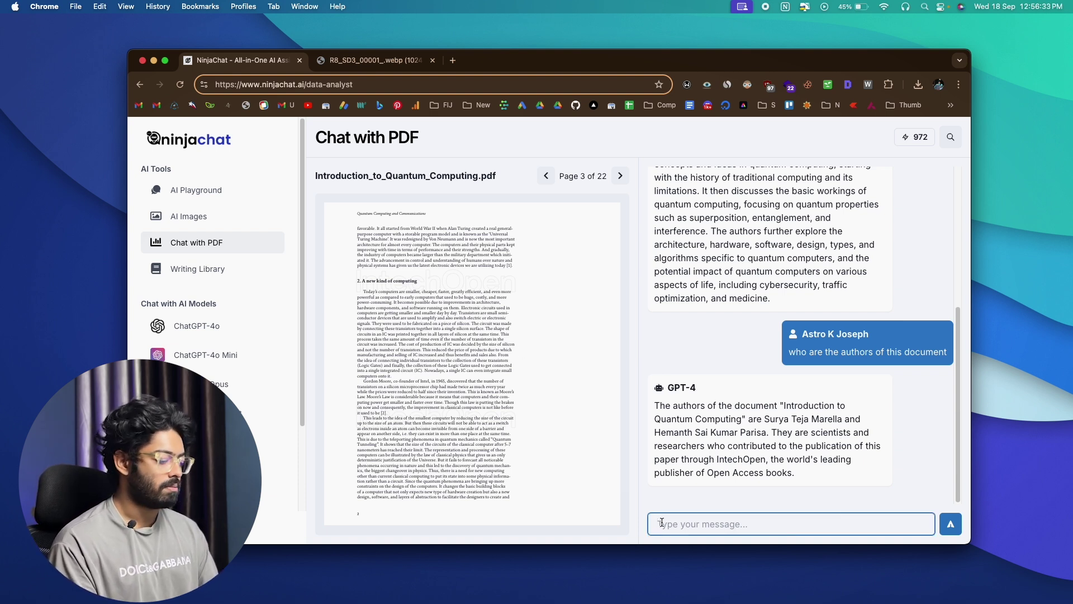
pyautogui.write('what is quantum')
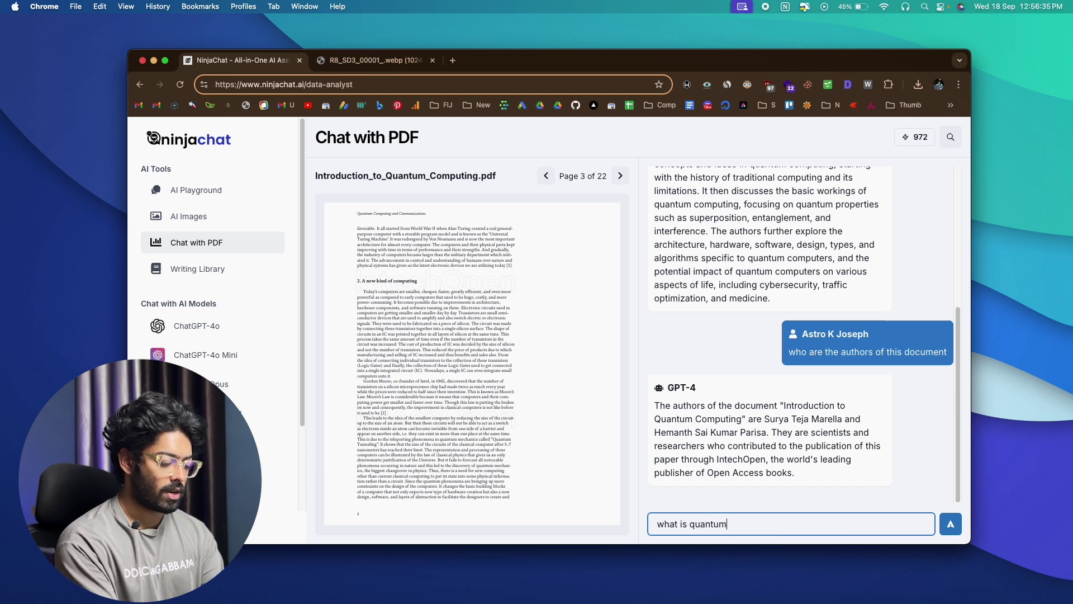
pyautogui.write(' computing')
pyautogui.press('Return')
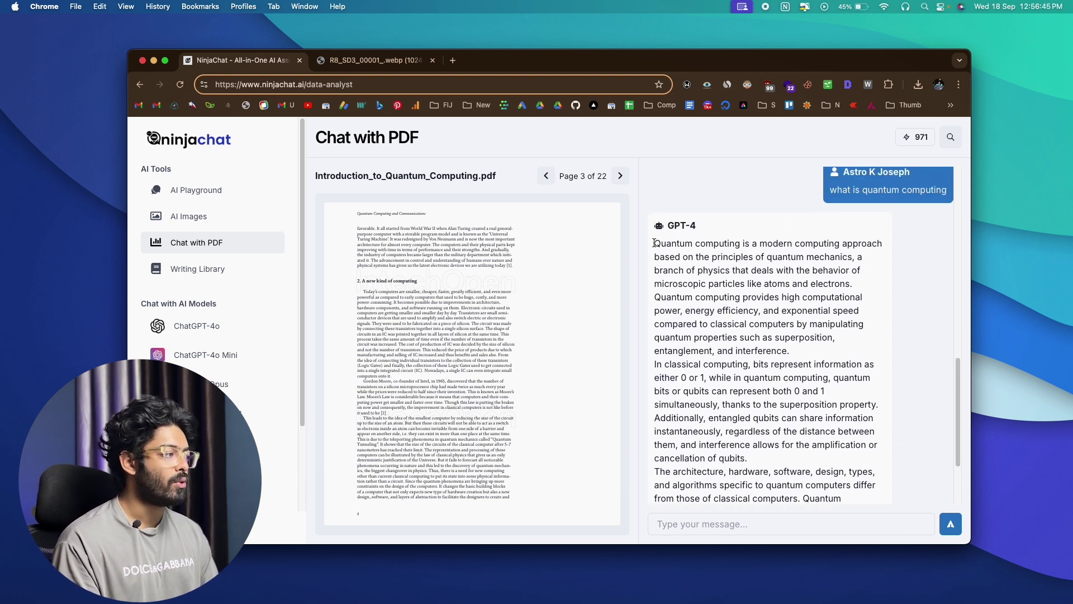
pyautogui.moveTo(655, 244); pyautogui.dragTo(787, 418)
pyautogui.click(778, 316)
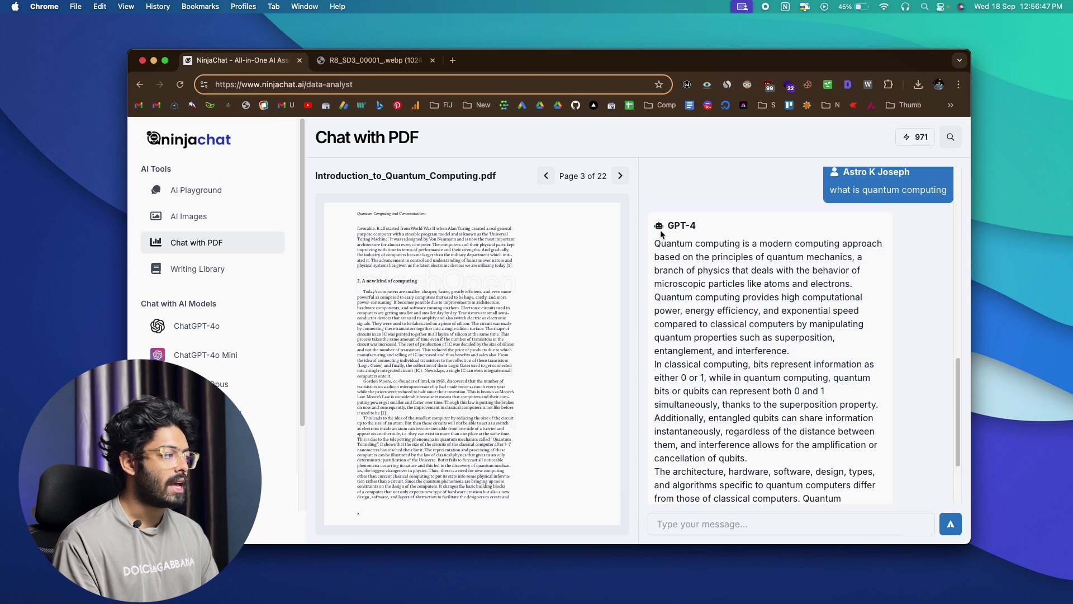
pyautogui.moveTo(655, 244); pyautogui.dragTo(749, 457)
pyautogui.click(750, 458)
# Step: Review the rest of the answer, advance to the next PDF page, and open the Writing Library
pyautogui.scroll(1, 772, 391)
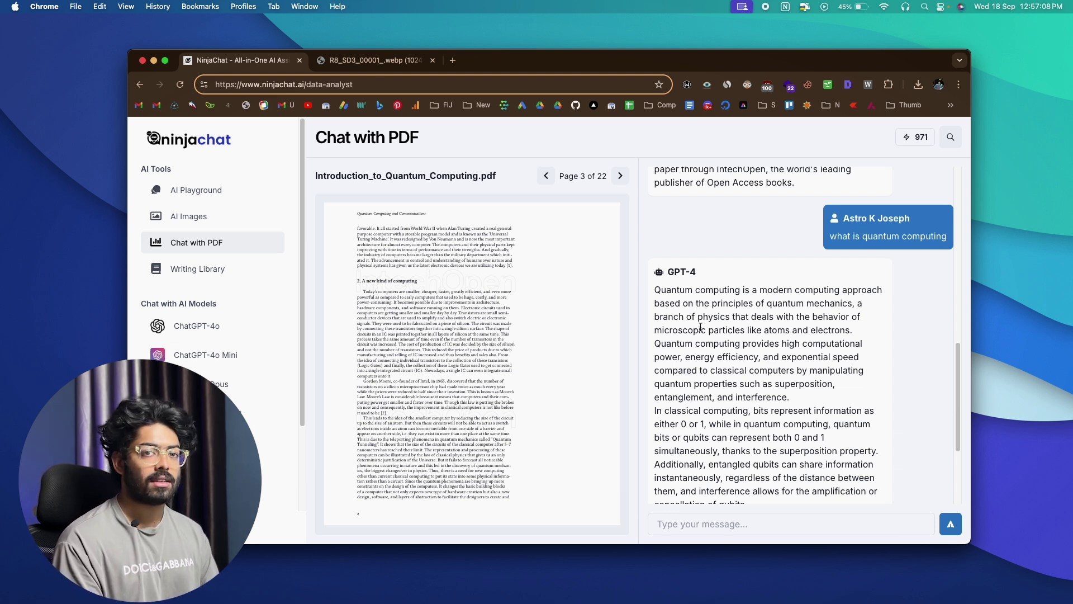
pyautogui.scroll(-2, 698, 305)
pyautogui.moveTo(655, 226); pyautogui.dragTo(836, 482)
pyautogui.click(852, 489)
pyautogui.scroll(-3, 785, 430)
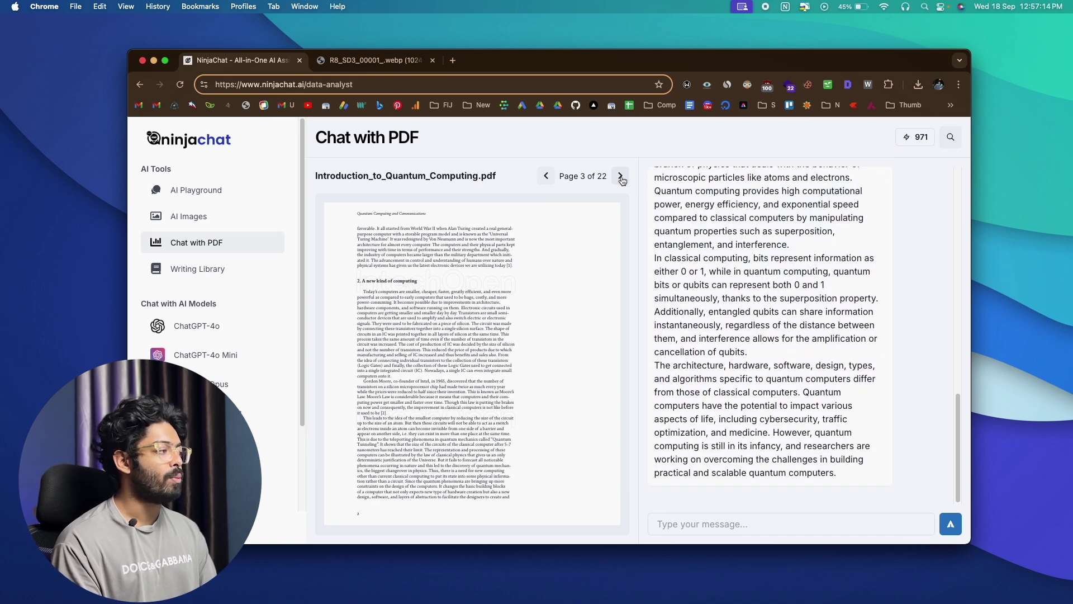
pyautogui.click(621, 177)
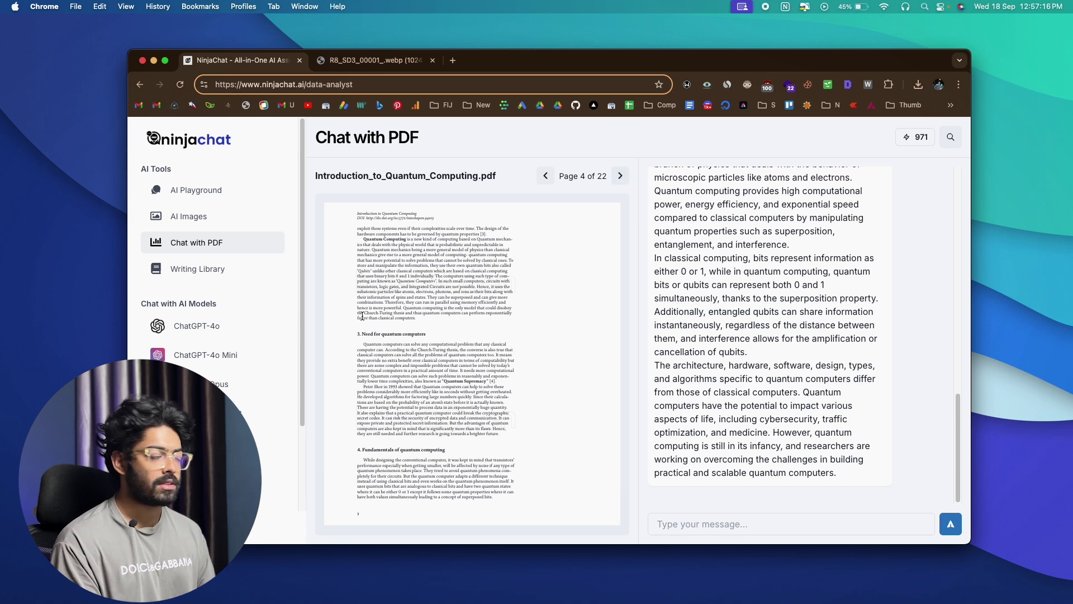
pyautogui.click(234, 275)
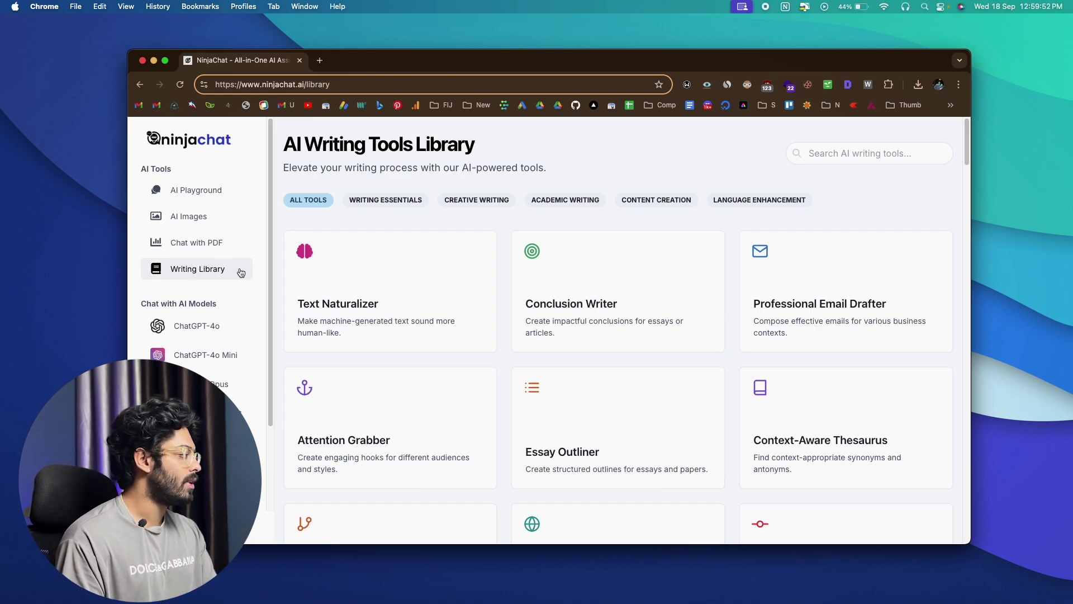
# Step: Browse the AI Writing Tools Library and open the Essay Outliner tool
pyautogui.scroll(-5, 518, 257)
pyautogui.scroll(3, 636, 342)
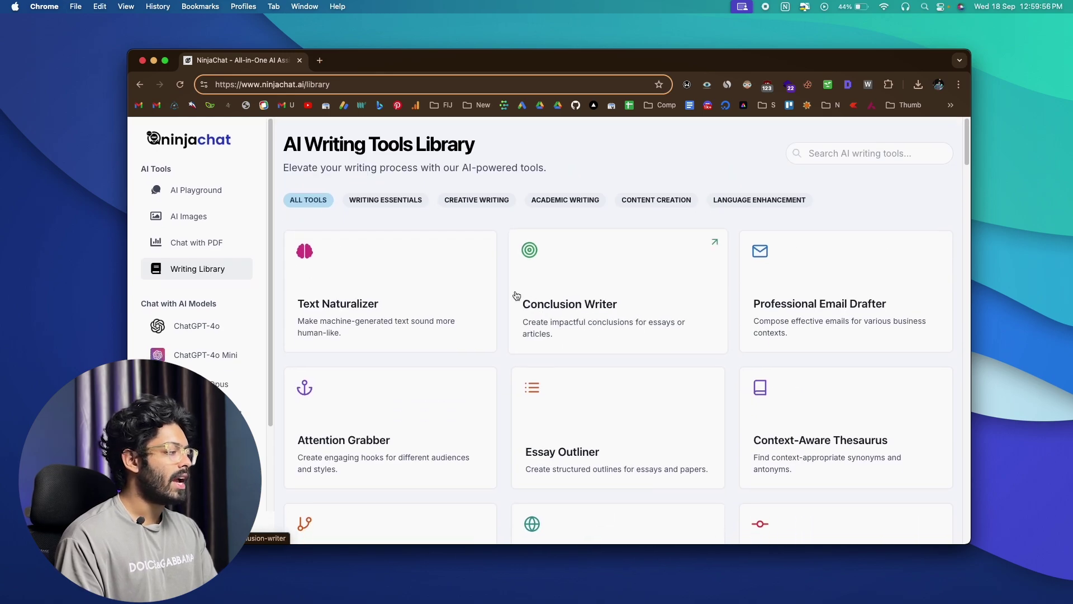
pyautogui.scroll(-2, 500, 313)
pyautogui.scroll(-15, 501, 315)
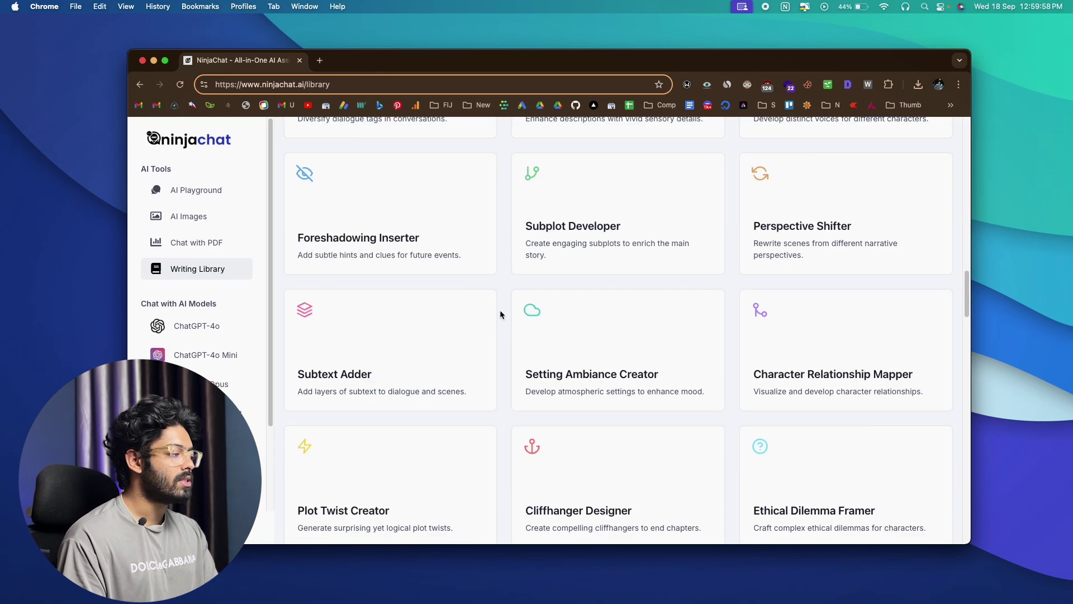
pyautogui.scroll(15, 501, 315)
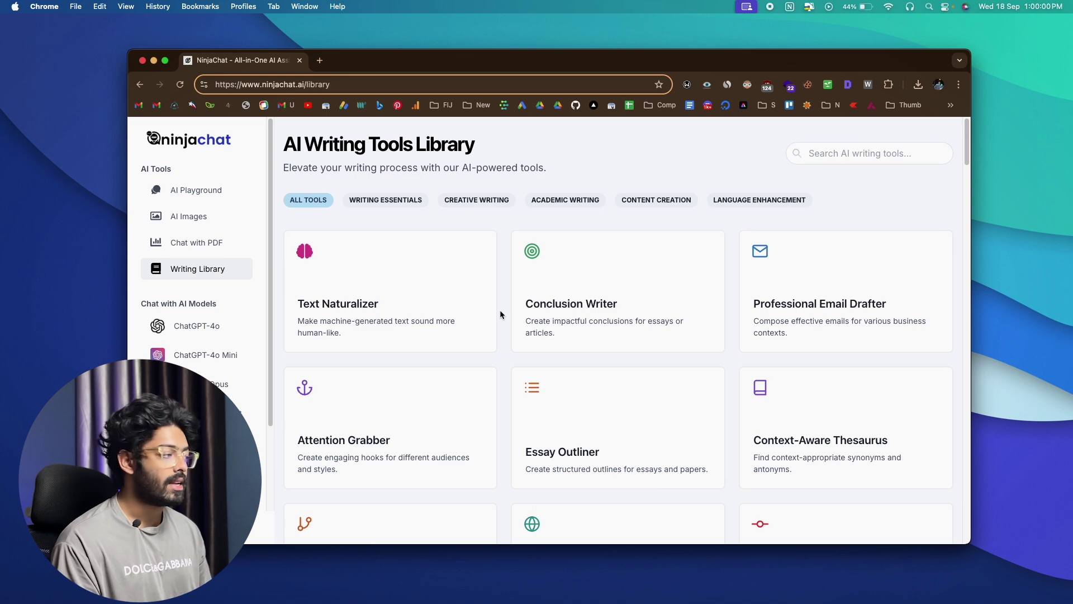
pyautogui.scroll(-1, 501, 315)
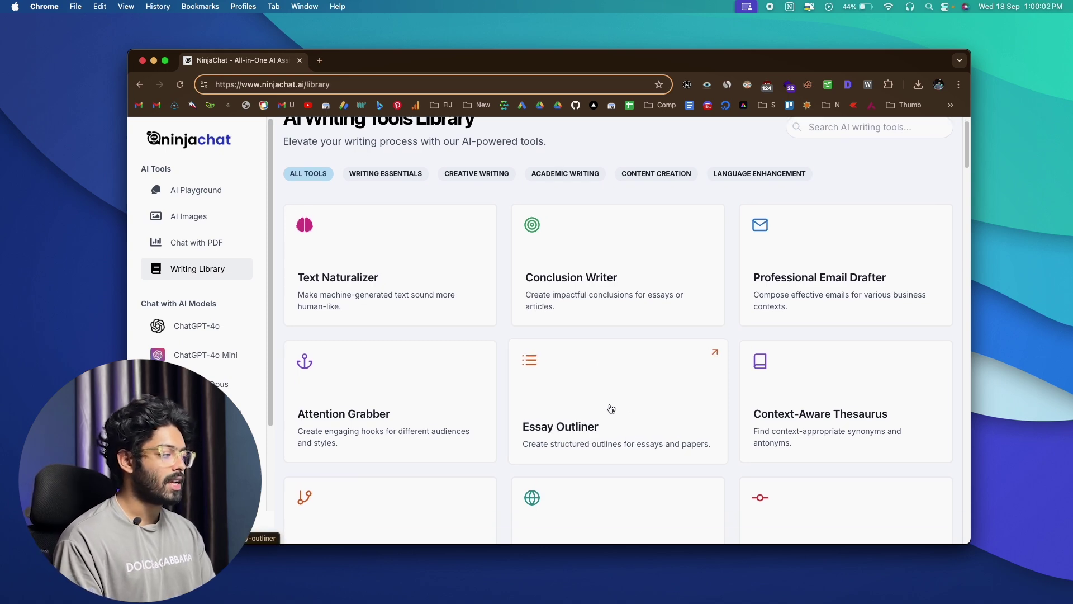
pyautogui.click(636, 347)
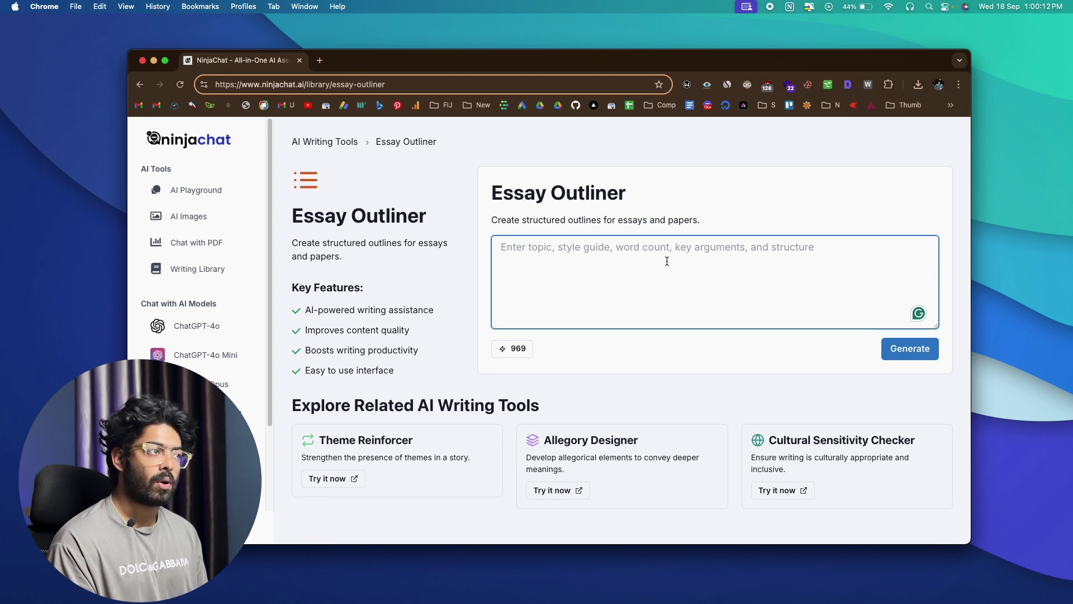
# Step: Generate an outline from the prompt 'an essay on quantum computing. 1000 words'
pyautogui.write('an es')
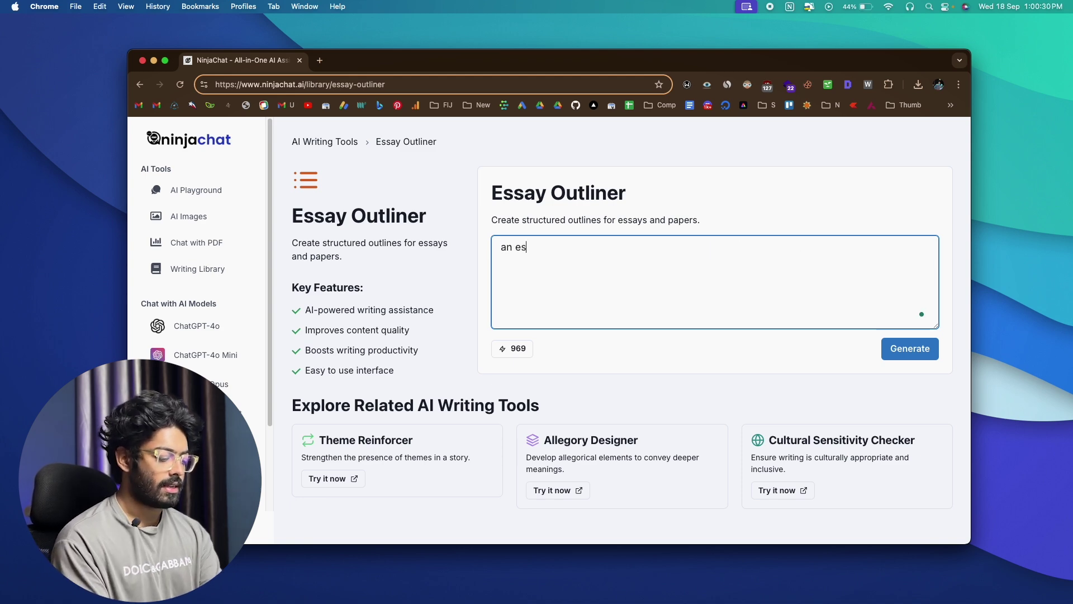
pyautogui.write('say on quantum computing.')
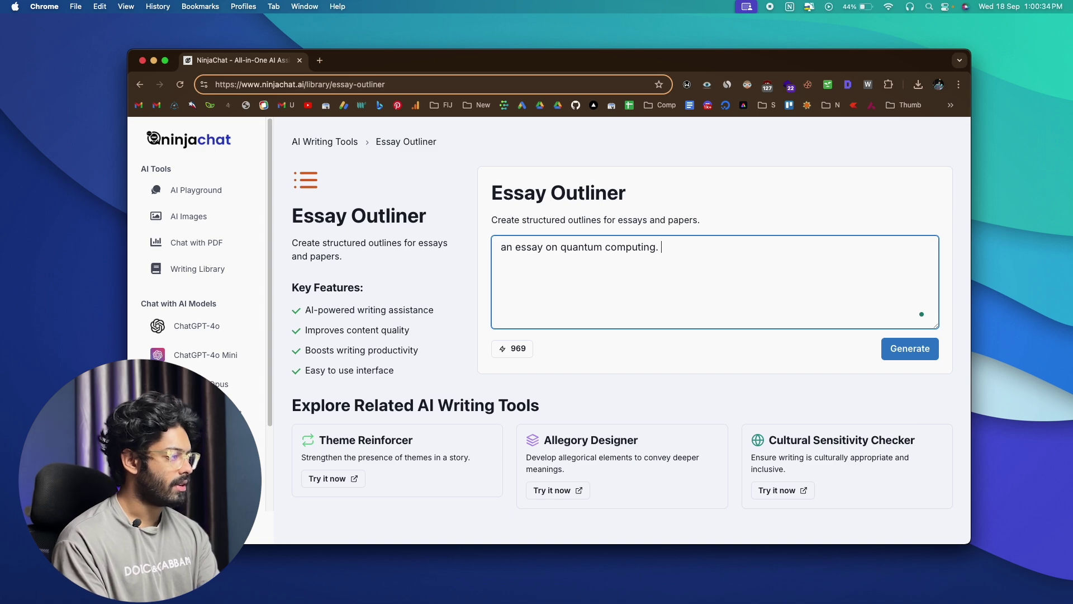
pyautogui.write(' 1000 wrds')
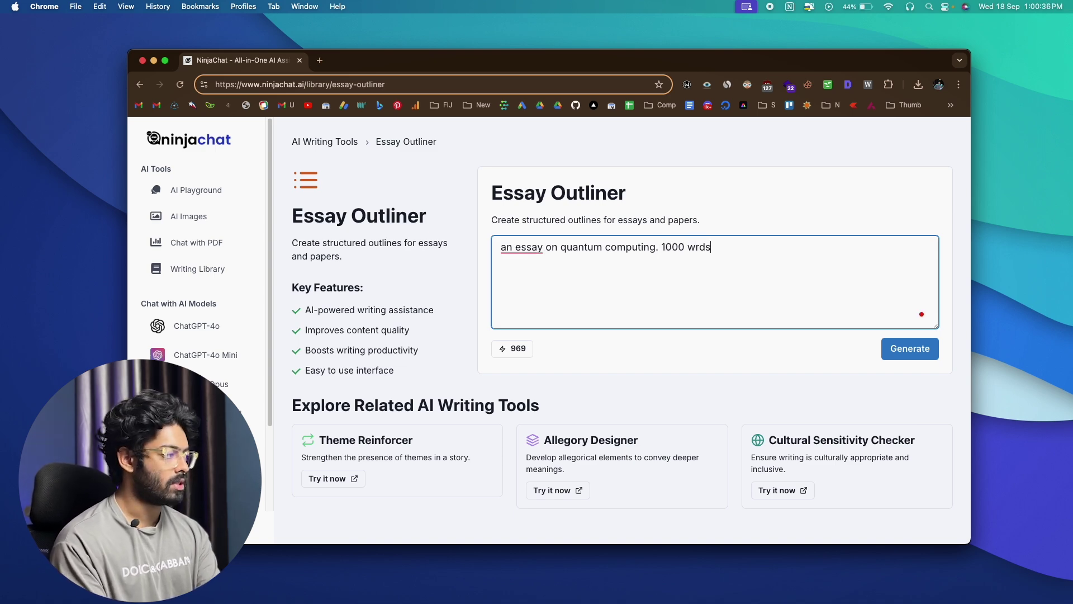
pyautogui.press('BackSpace')
pyautogui.press('BackSpace')
pyautogui.press('BackSpace')
pyautogui.write('ords')
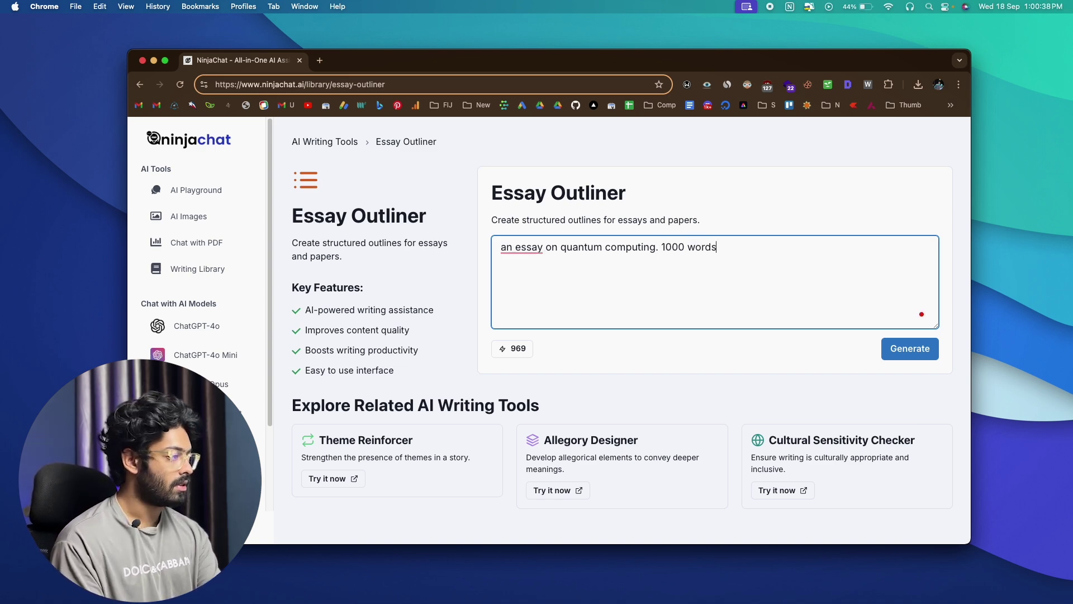
pyautogui.click(927, 353)
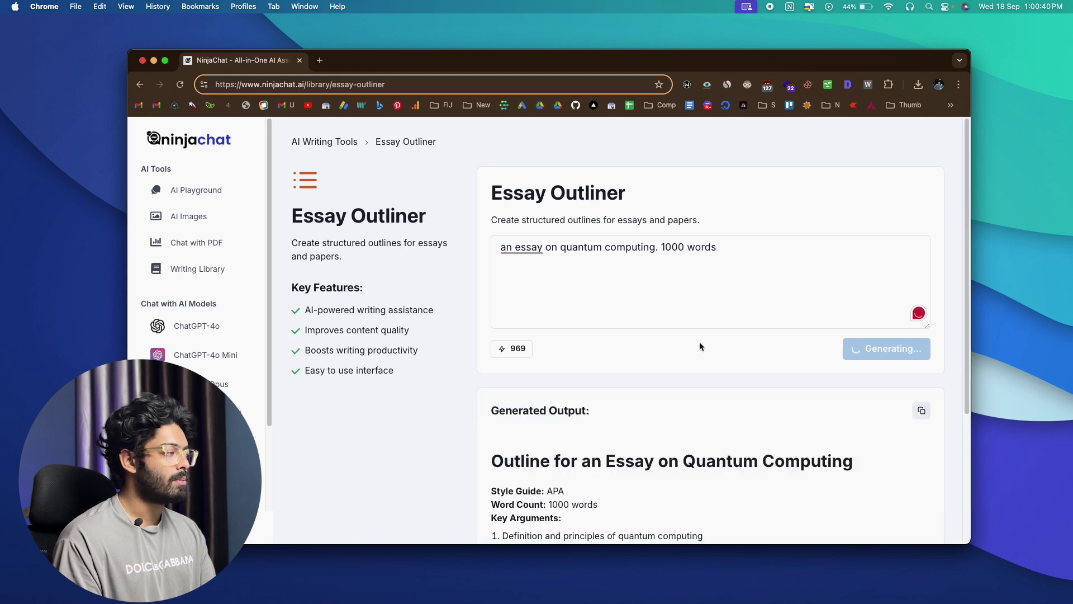
# Step: Scroll through the generated outline, highlighting the section II points
pyautogui.scroll(-2, 573, 333)
pyautogui.scroll(-5, 573, 333)
pyautogui.scroll(2, 560, 234)
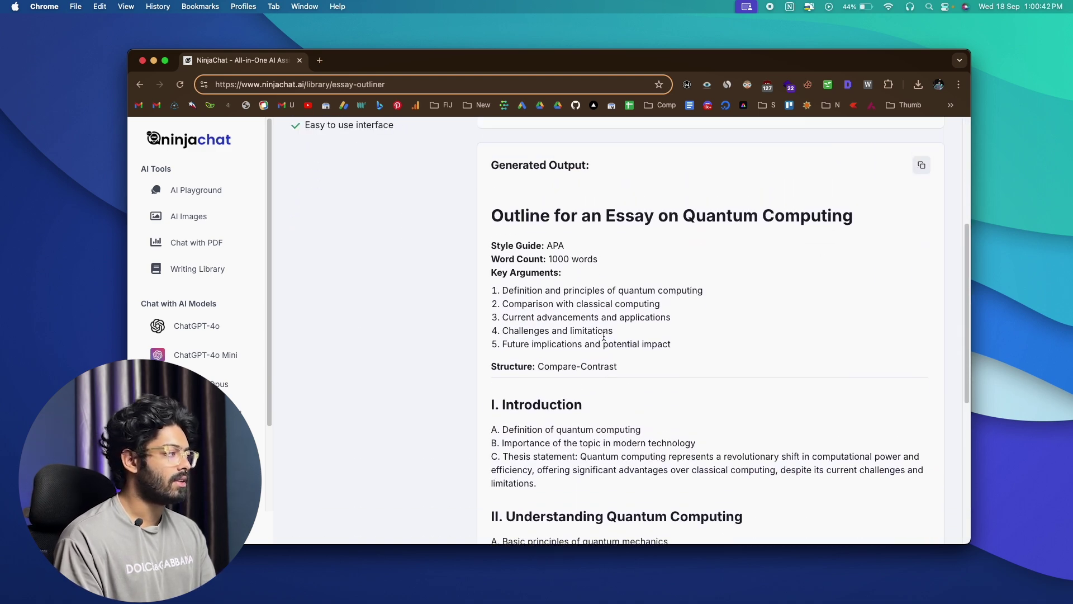
pyautogui.scroll(-8, 713, 218)
pyautogui.scroll(-2, 592, 281)
pyautogui.scroll(2, 592, 281)
pyautogui.moveTo(515, 243); pyautogui.dragTo(655, 244)
pyautogui.moveTo(502, 269); pyautogui.dragTo(668, 322)
pyautogui.scroll(-10, 667, 318)
pyautogui.scroll(20, 666, 318)
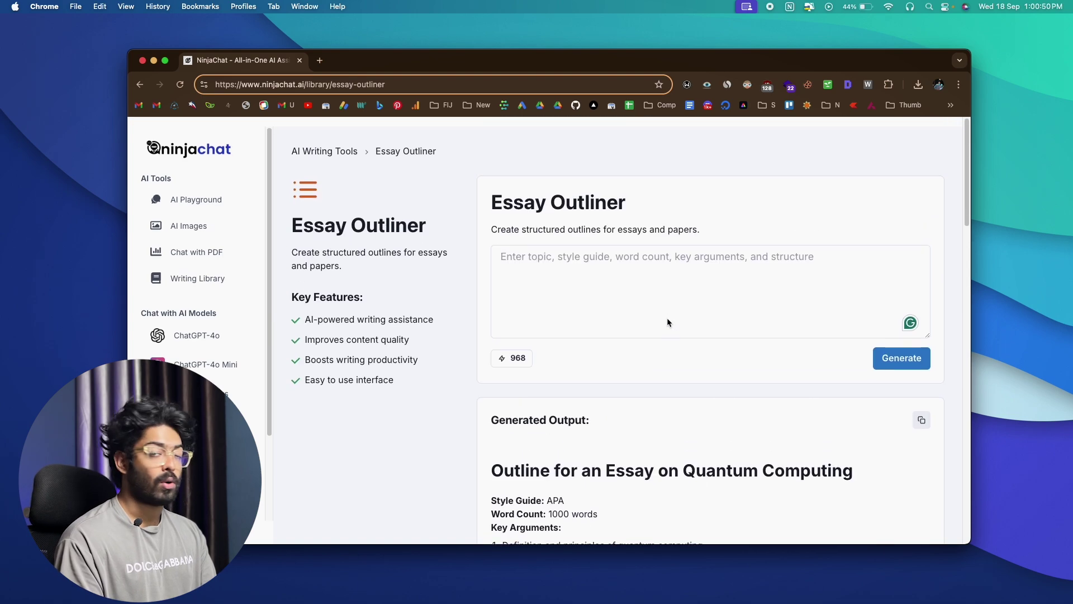
# Step: Return to the AI Writing Tools library via the breadcrumb and scroll through its tools
pyautogui.scroll(-1, 668, 318)
pyautogui.click(313, 144)
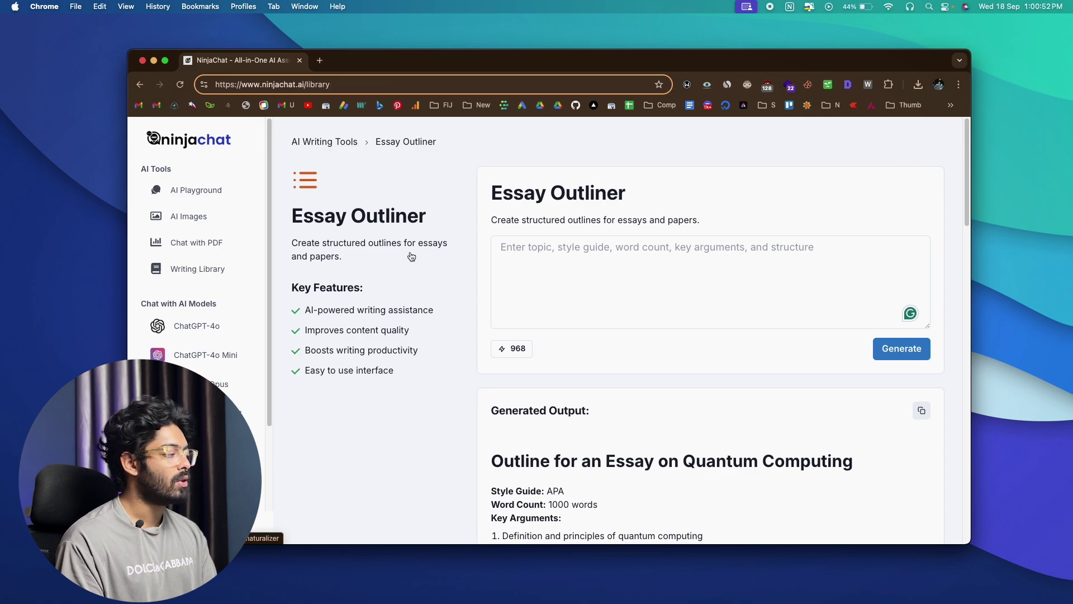
pyautogui.scroll(-10, 501, 296)
pyautogui.scroll(10, 501, 296)
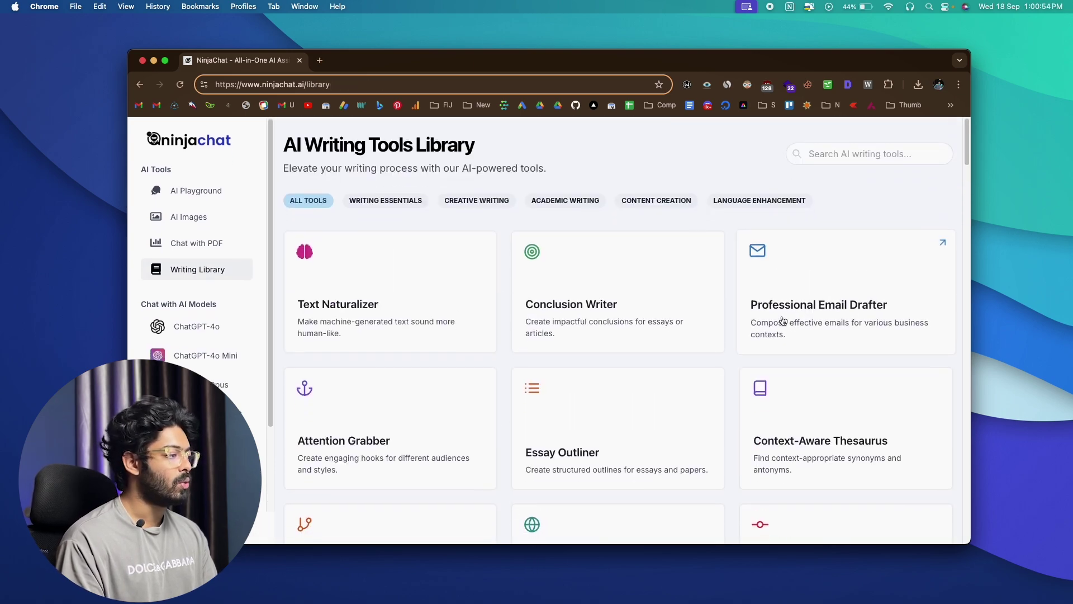
pyautogui.scroll(-2, 383, 293)
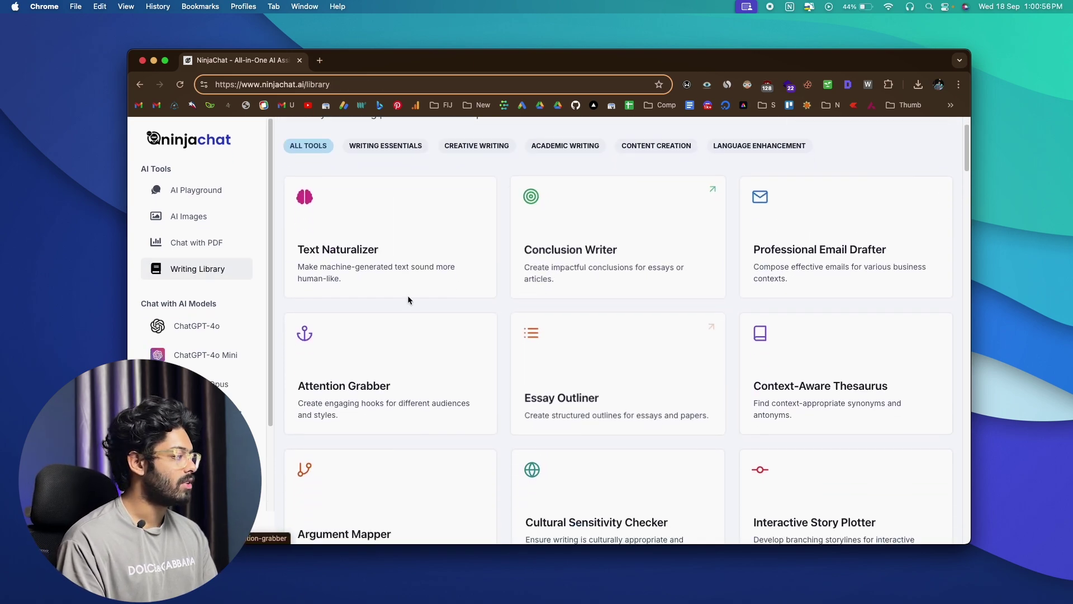
pyautogui.scroll(-6, 443, 259)
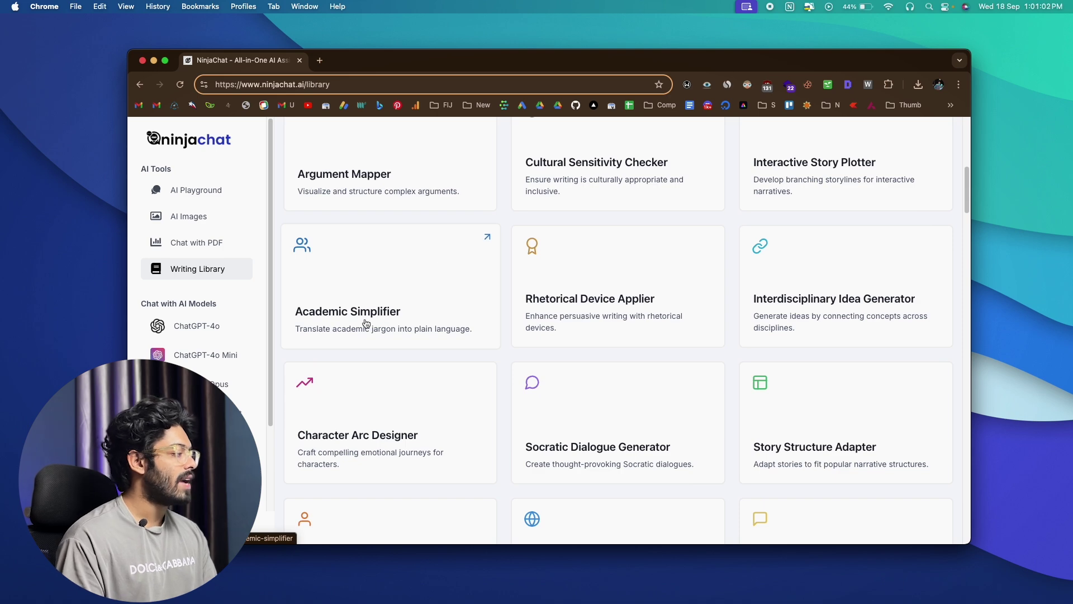
pyautogui.scroll(-2, 366, 323)
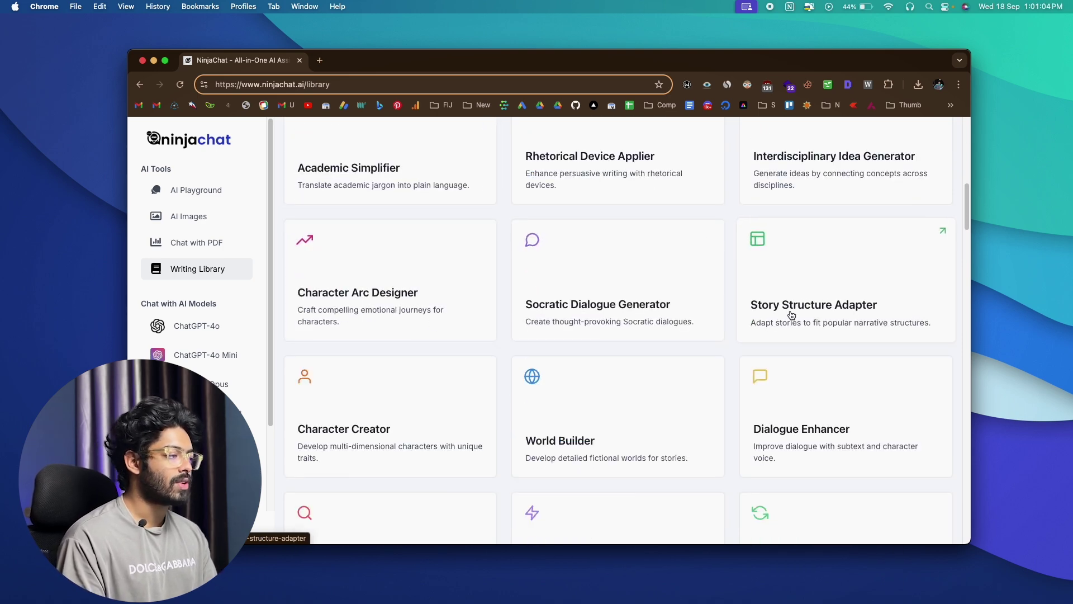
pyautogui.scroll(9, 505, 283)
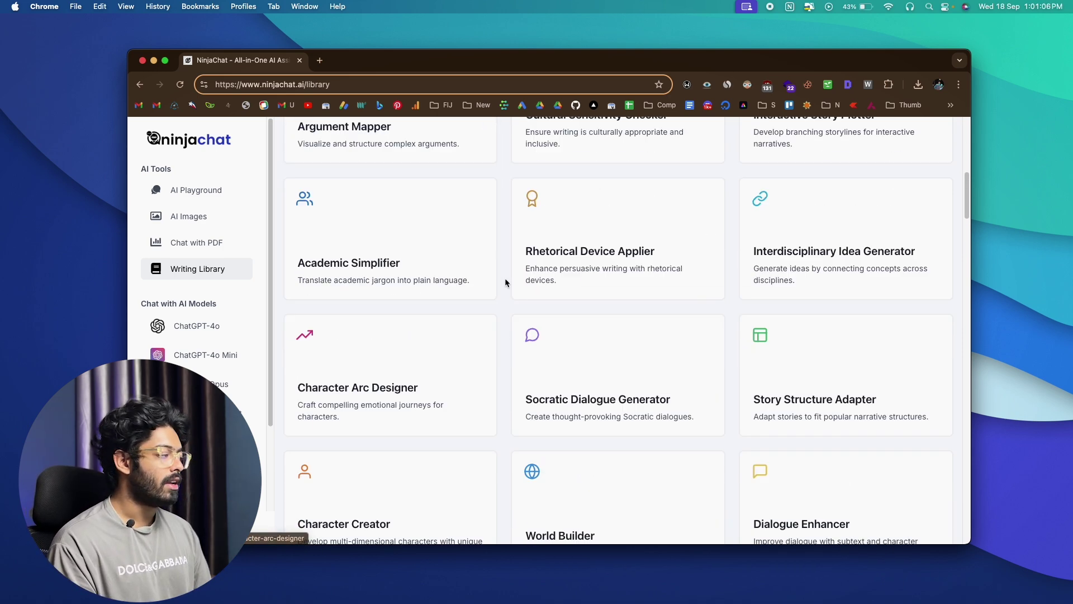
pyautogui.scroll(-1, 506, 282)
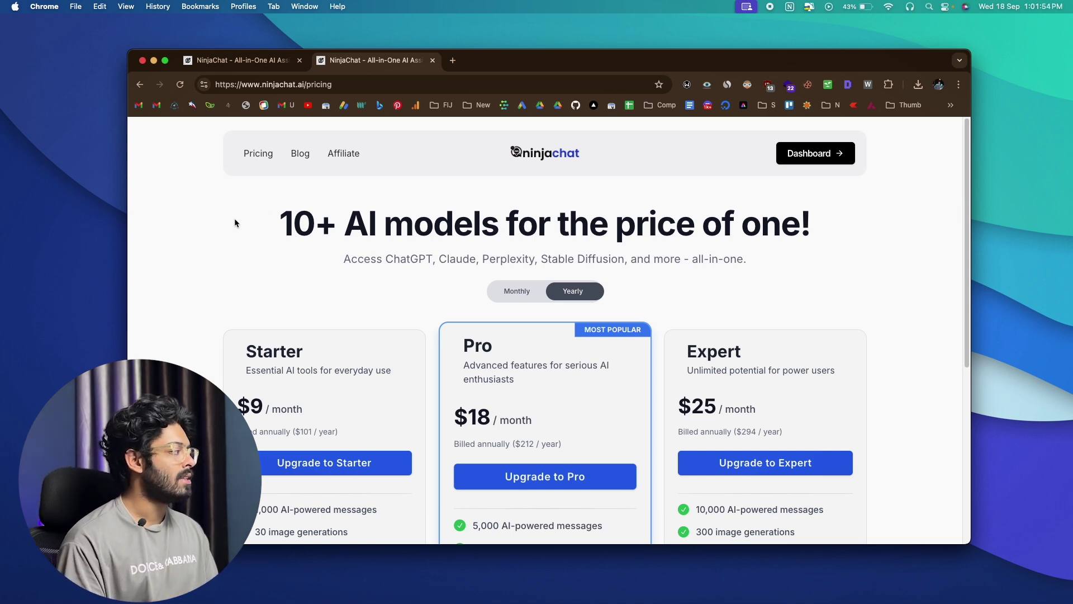
# Step: Compare plan prices by toggling to monthly billing and back to yearly
pyautogui.scroll(-2, 235, 222)
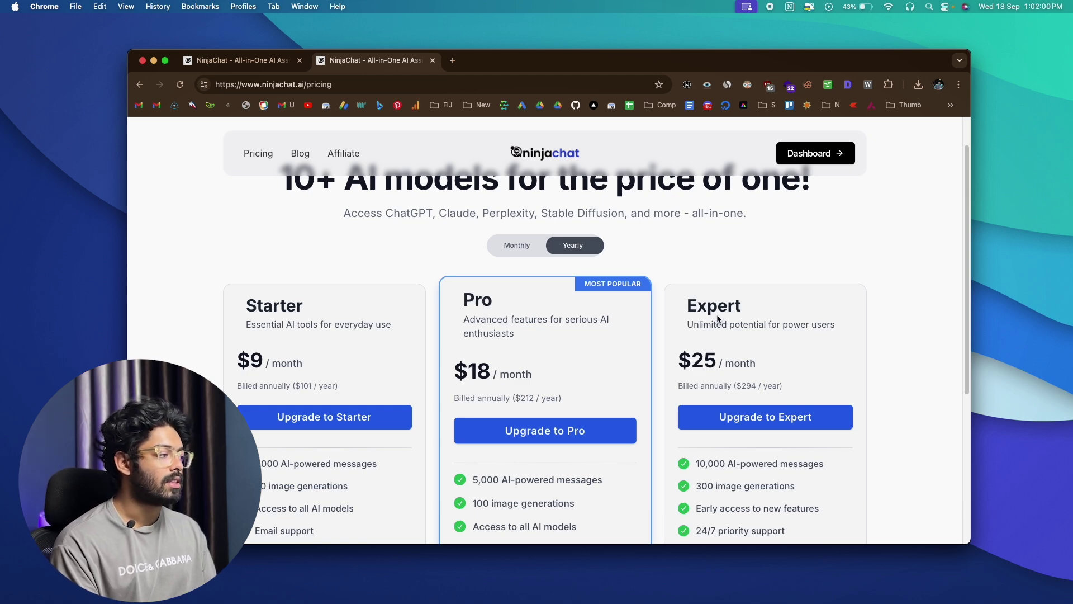
pyautogui.click(516, 245)
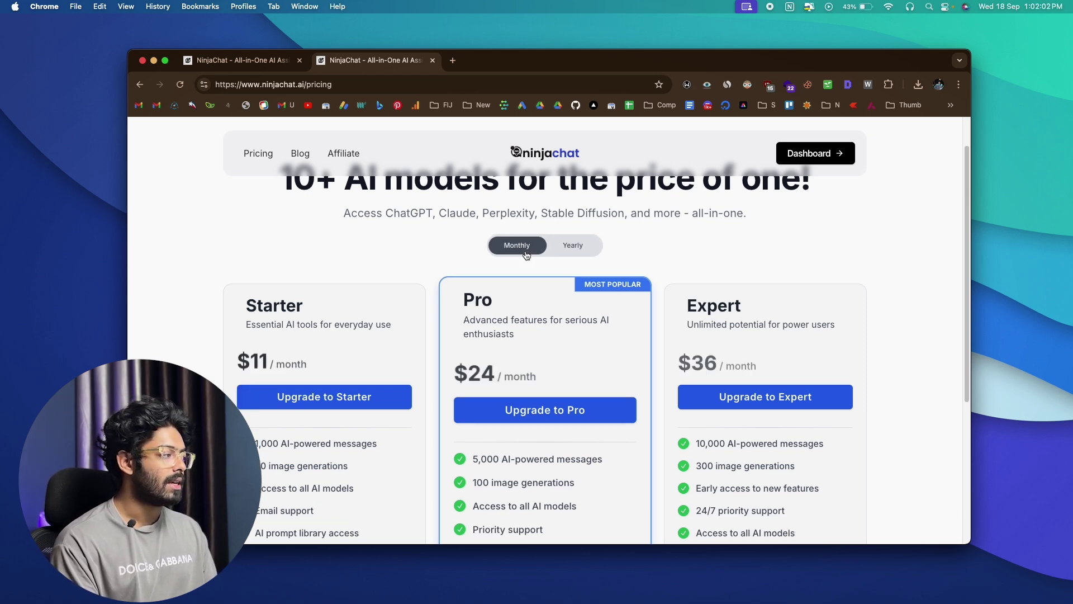
pyautogui.click(571, 246)
pyautogui.scroll(-2, 476, 252)
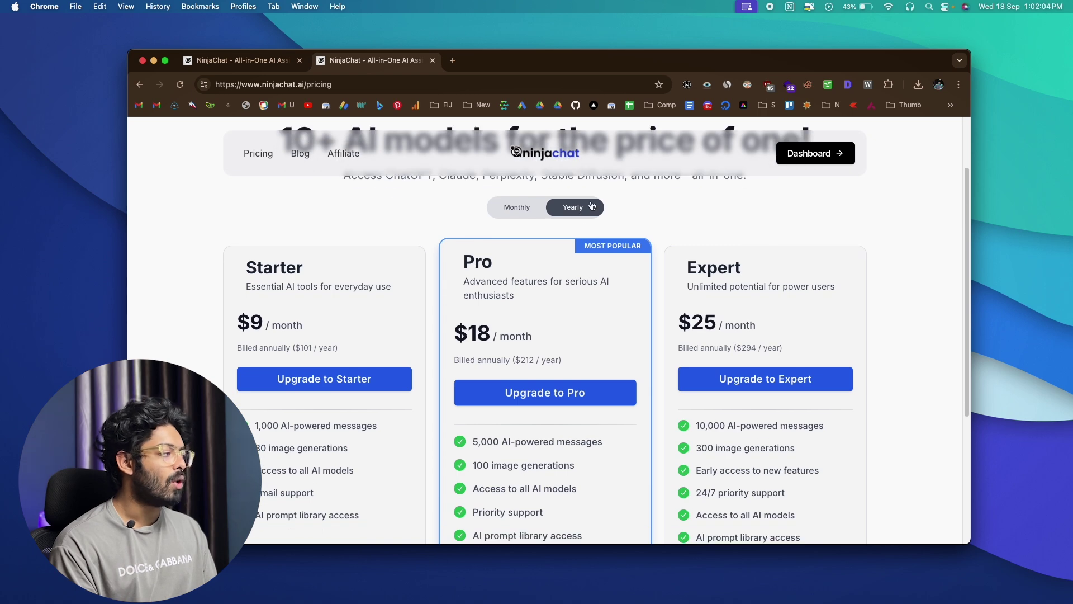
# Step: Highlight the Starter plan's $9 price, message allowance and Email support feature
pyautogui.moveTo(241, 320); pyautogui.dragTo(330, 323)
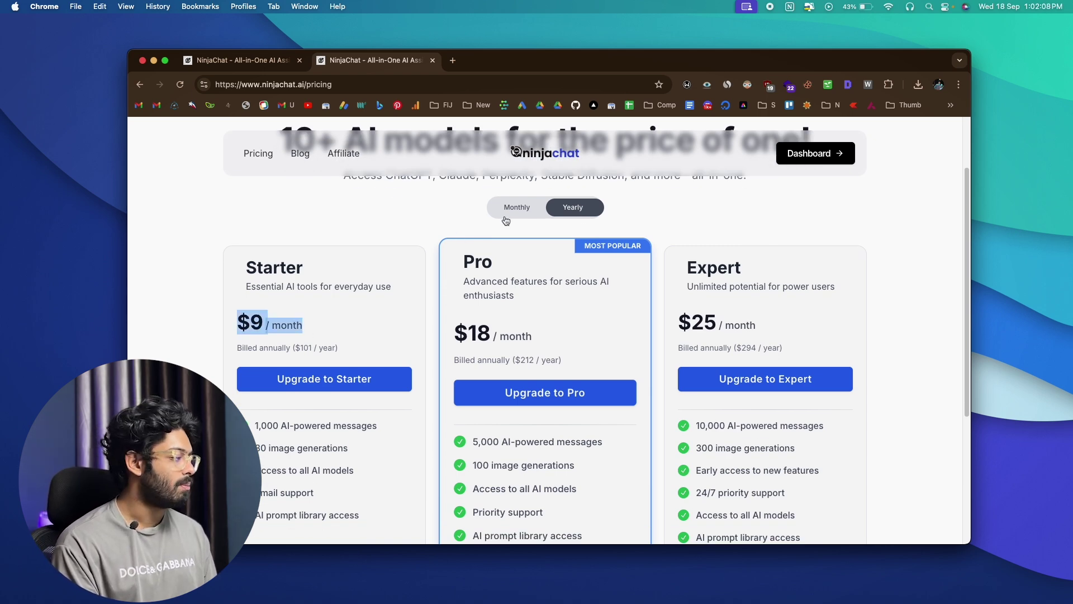
pyautogui.scroll(-1, 506, 221)
pyautogui.click(333, 311)
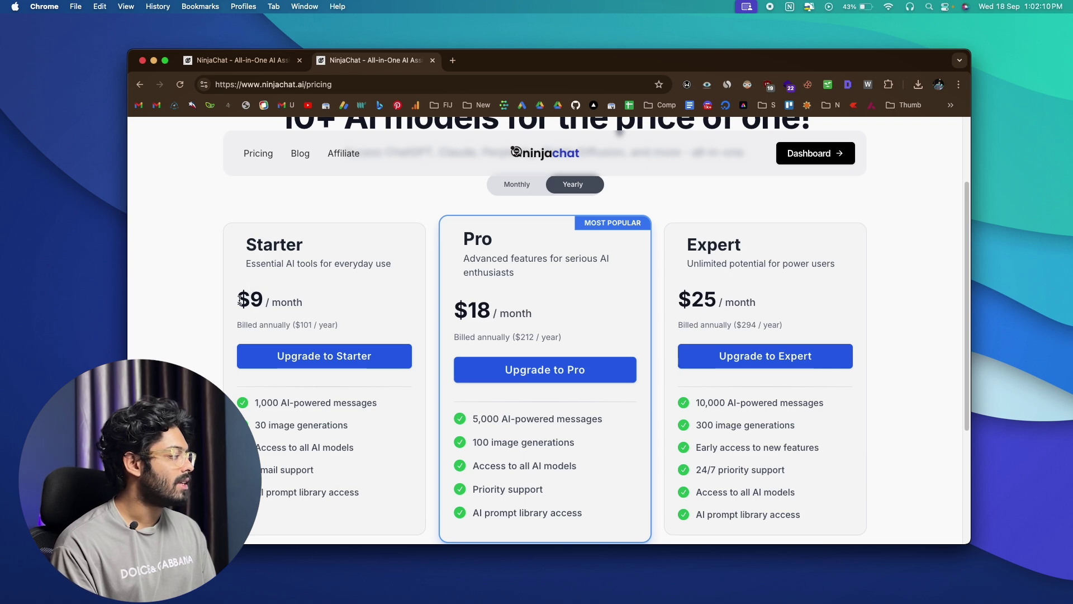
pyautogui.scroll(-2, 241, 301)
pyautogui.moveTo(254, 356); pyautogui.dragTo(361, 403)
pyautogui.click(300, 356)
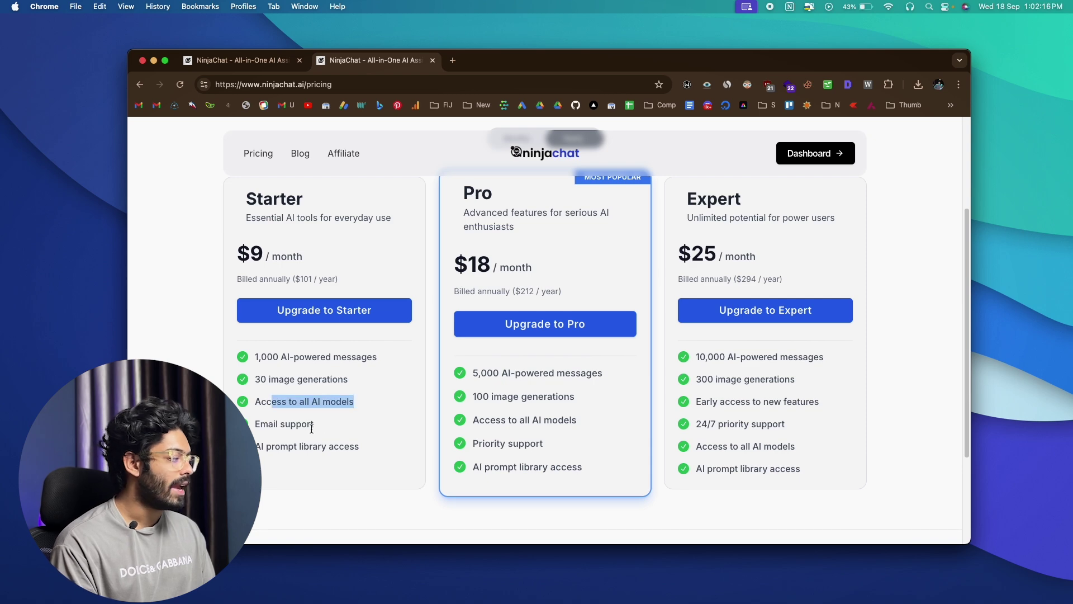
pyautogui.moveTo(256, 425); pyautogui.dragTo(319, 425)
pyautogui.click(288, 450)
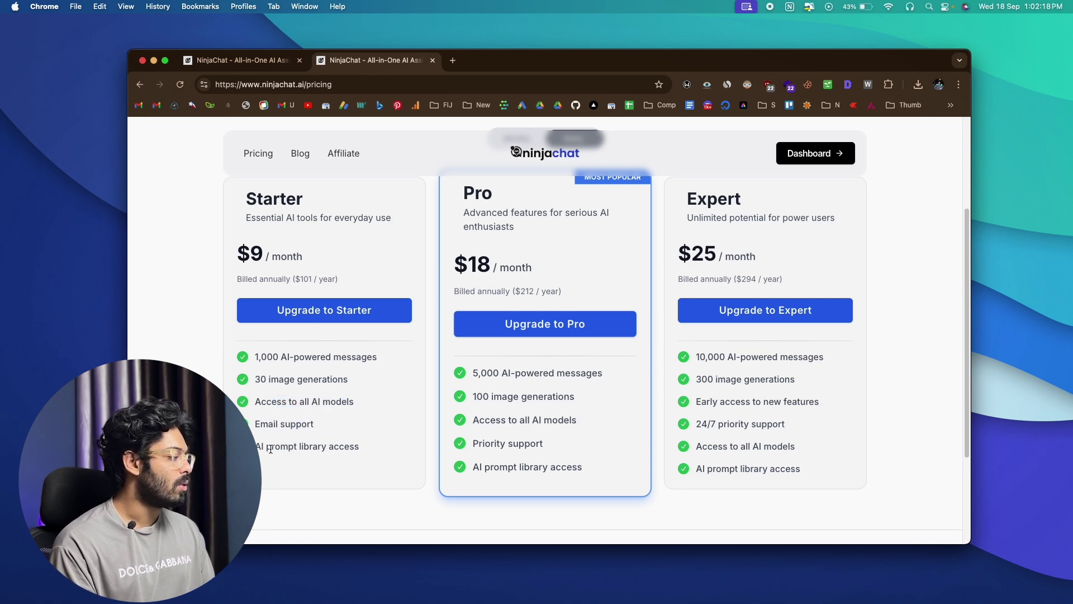
pyautogui.scroll(-1, 438, 364)
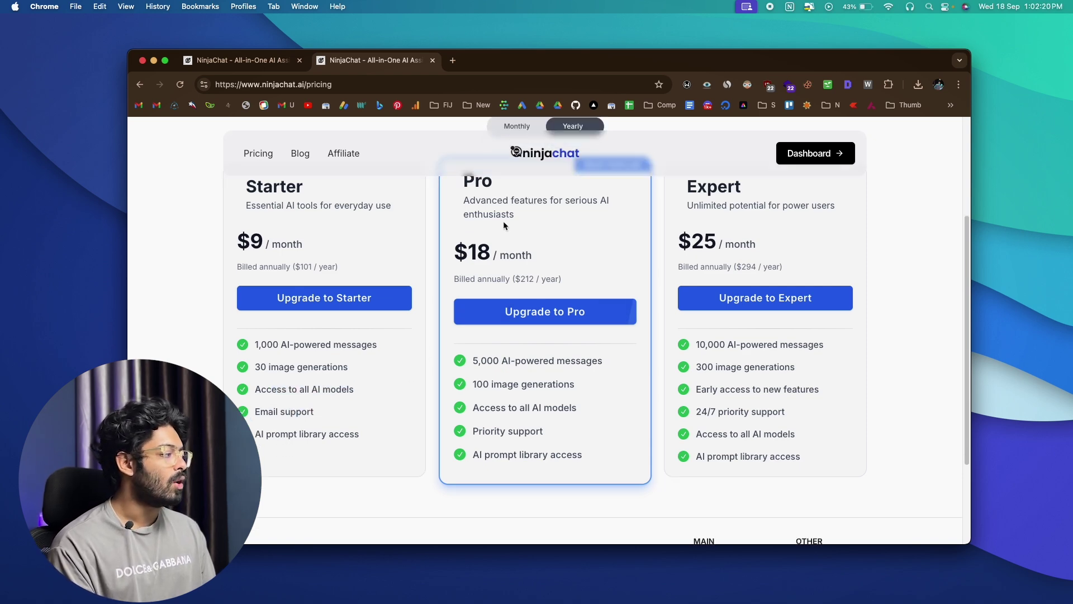
# Step: Highlight the Pro plan's $18 price and 5,000 messages, and Expert's 10,000 messages
pyautogui.moveTo(471, 253); pyautogui.dragTo(582, 251)
pyautogui.click(582, 251)
pyautogui.moveTo(474, 359); pyautogui.dragTo(536, 360)
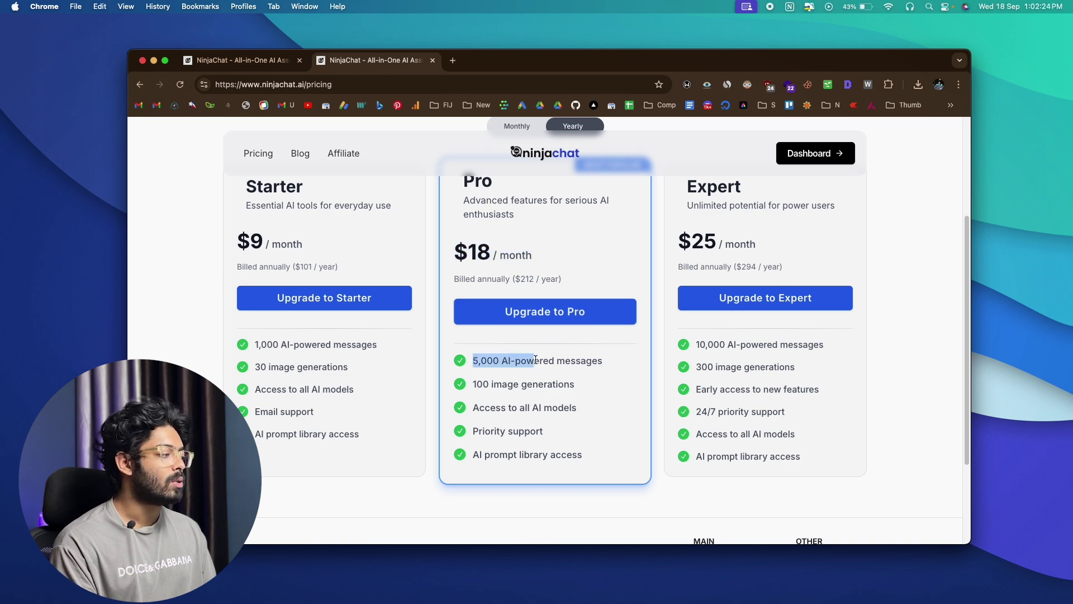
pyautogui.click(568, 359)
pyautogui.scroll(2, 737, 228)
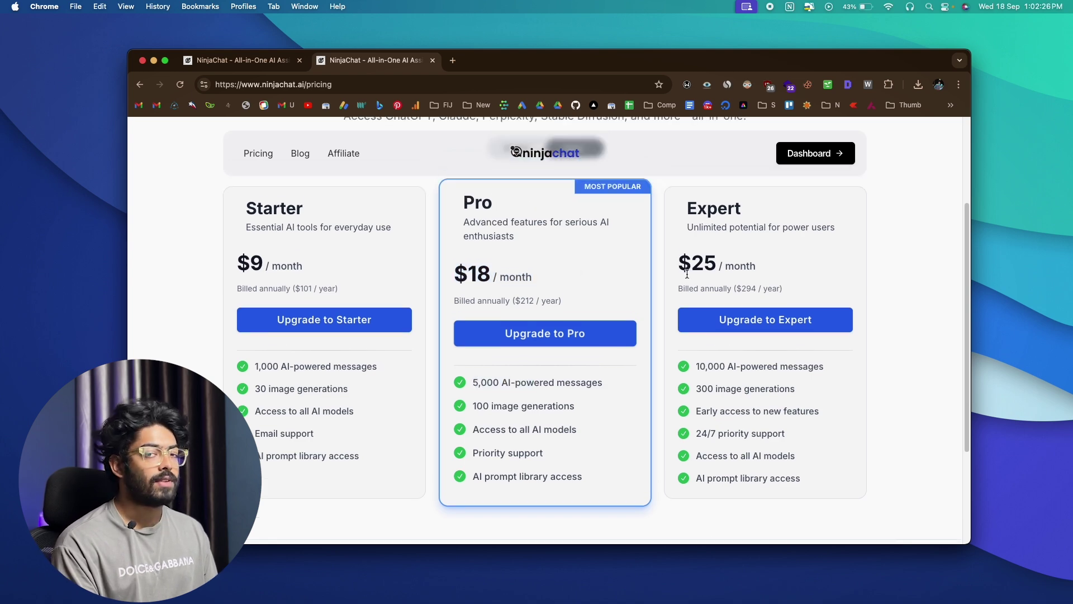
pyautogui.moveTo(696, 368); pyautogui.dragTo(797, 367)
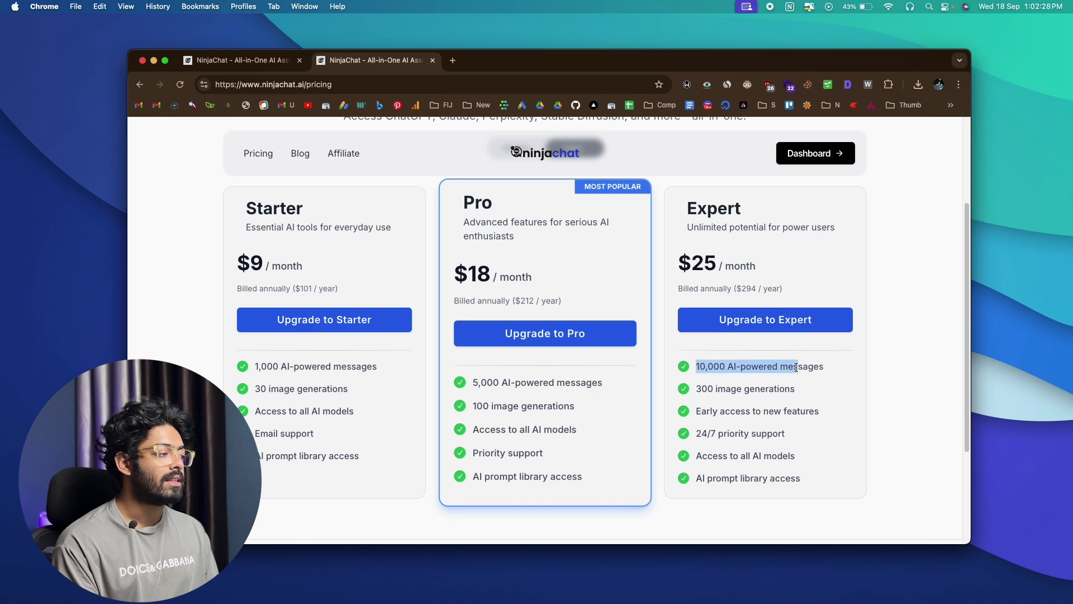
pyautogui.scroll(3, 732, 405)
# Step: Switch the plan prices to monthly billing and scroll down the plans
pyautogui.click(515, 223)
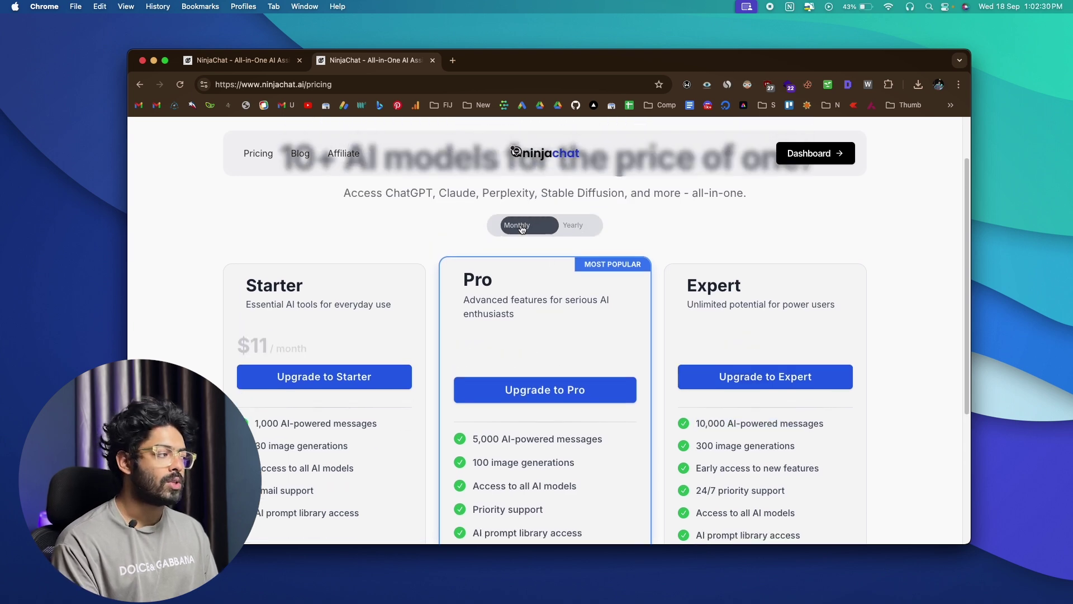
pyautogui.scroll(-1, 463, 303)
pyautogui.scroll(-1, 461, 298)
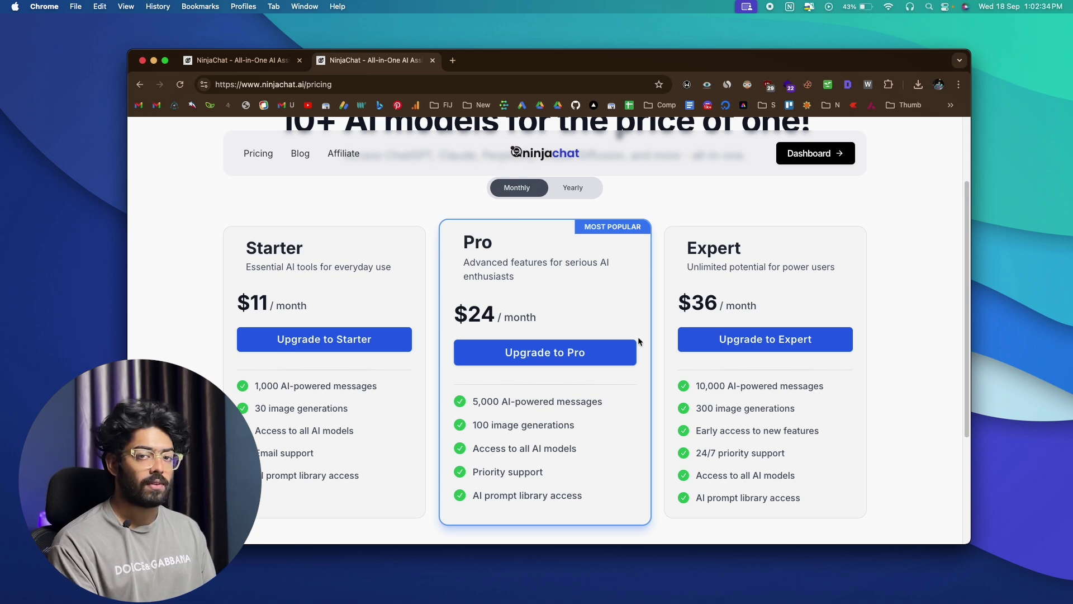
# Step: Switch back to yearly billing and highlight the Pro plan's $18 price and 5,000 messages
pyautogui.click(573, 187)
pyautogui.moveTo(464, 246); pyautogui.dragTo(501, 250)
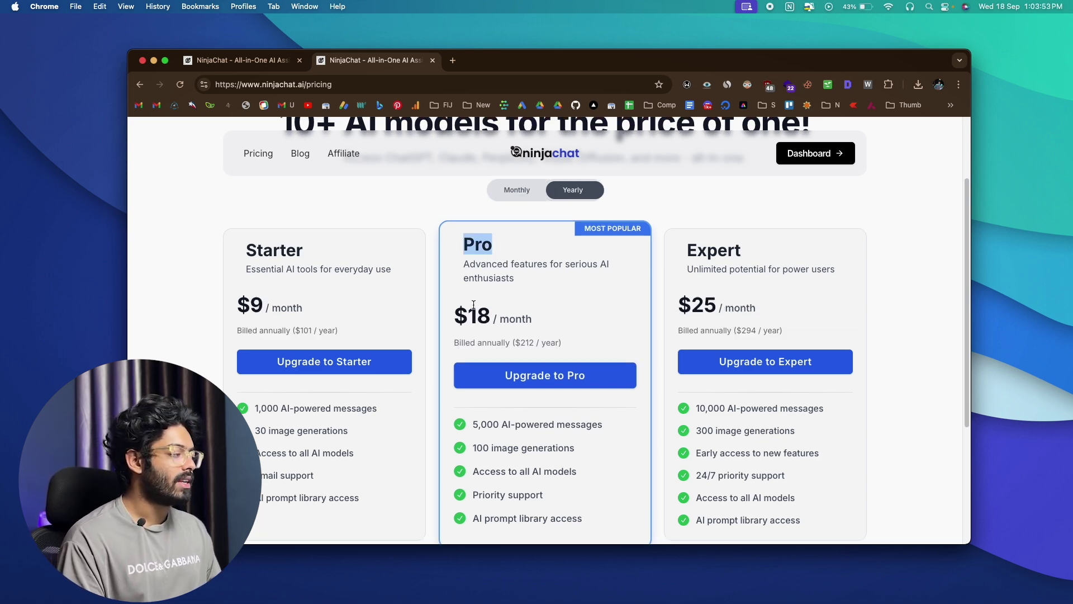
pyautogui.moveTo(454, 317); pyautogui.dragTo(501, 320)
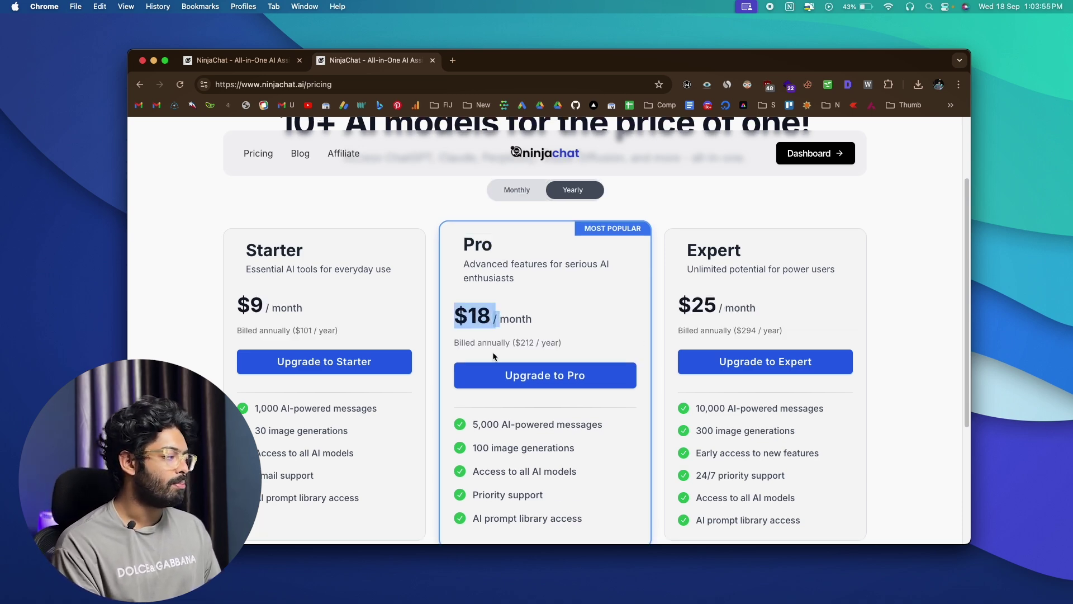
pyautogui.scroll(-2, 493, 356)
pyautogui.moveTo(474, 386); pyautogui.dragTo(589, 386)
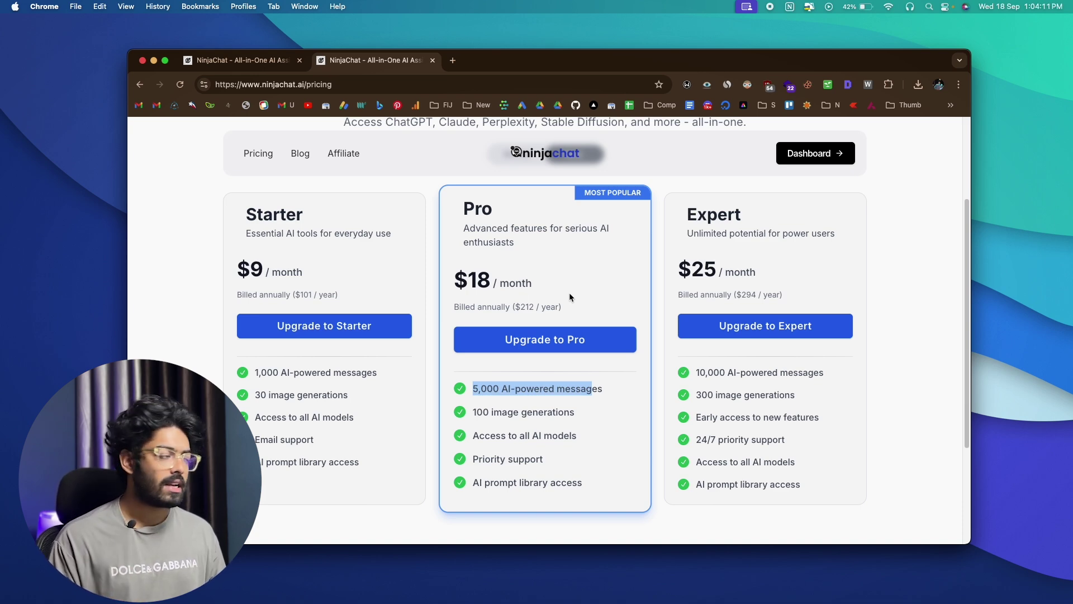
pyautogui.moveTo(454, 280); pyautogui.dragTo(528, 282)
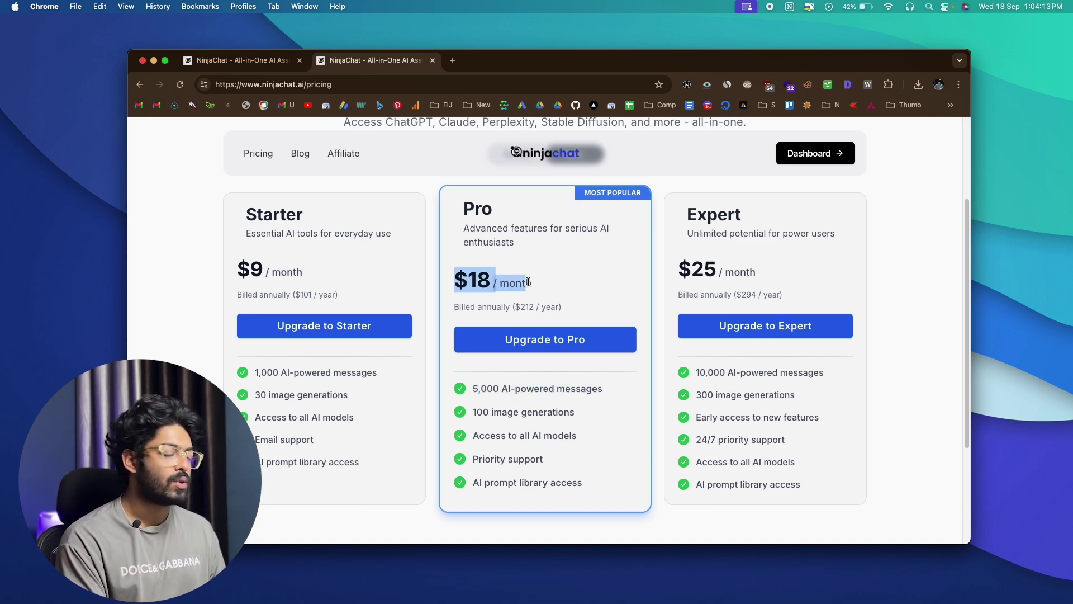